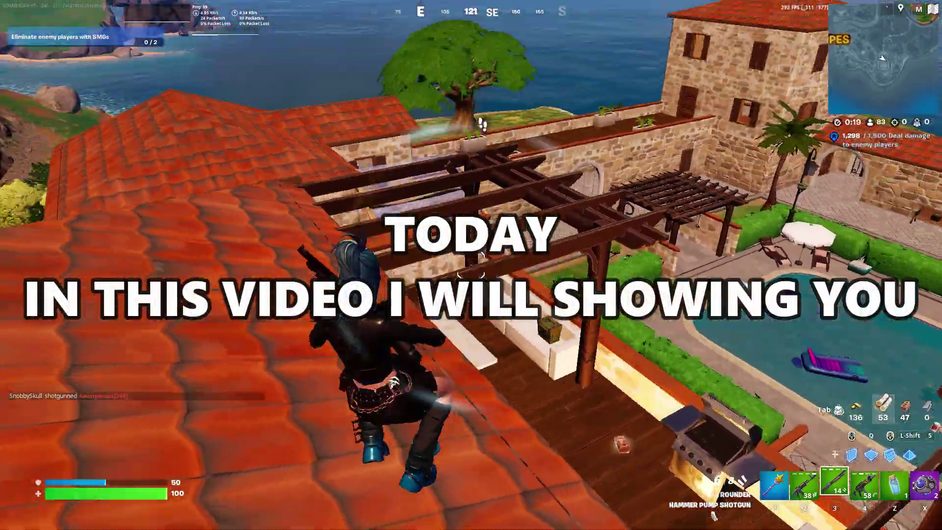
{"action": "key", "text": "2"}
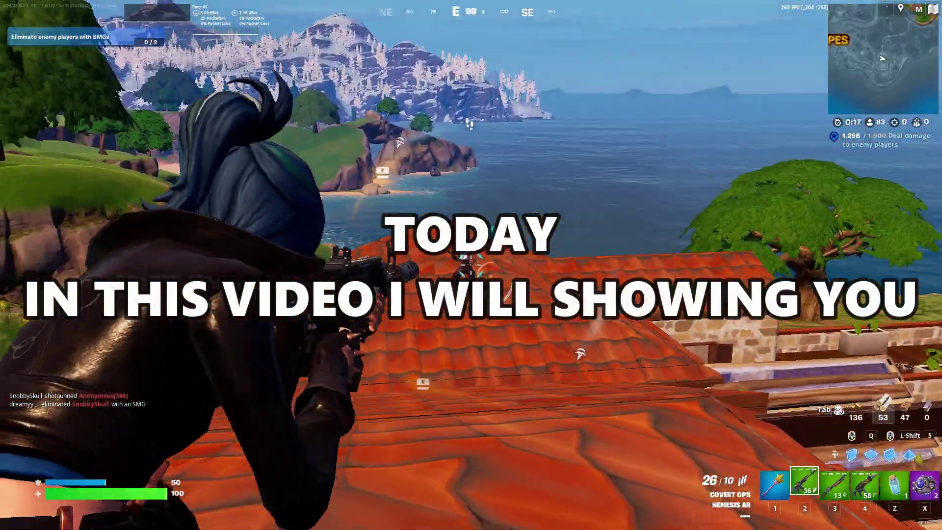
{"action": "key", "text": "3"}
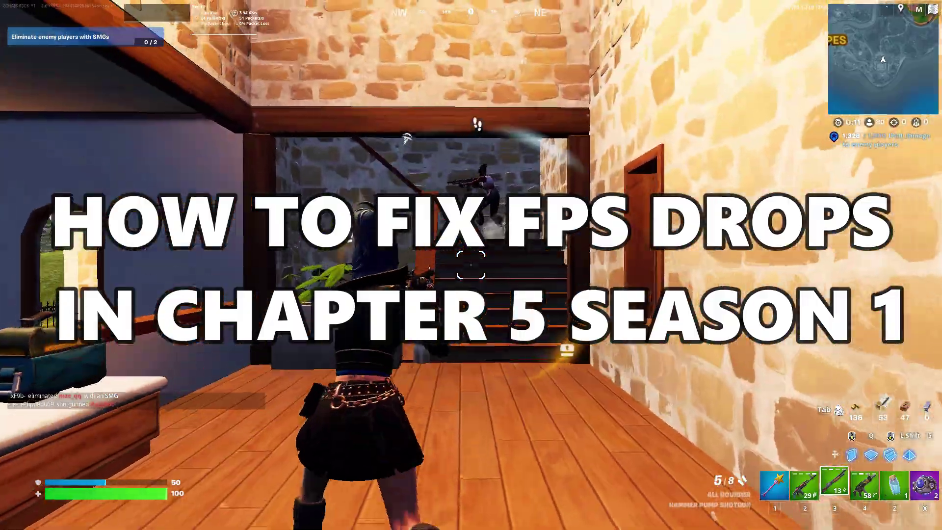
{"action": "left_click", "coordinate": [471, 265]}
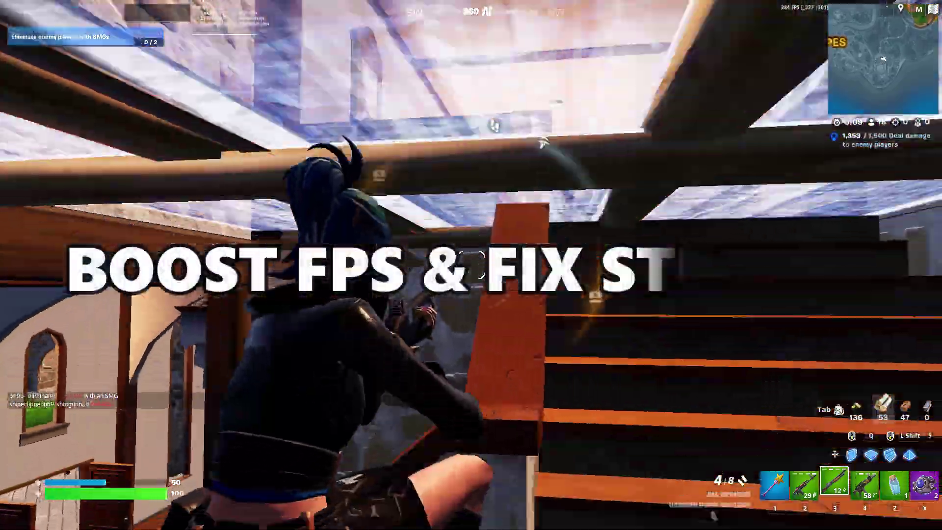
{"action": "key", "text": "4"}
{"action": "left_click", "coordinate": [471, 265]}
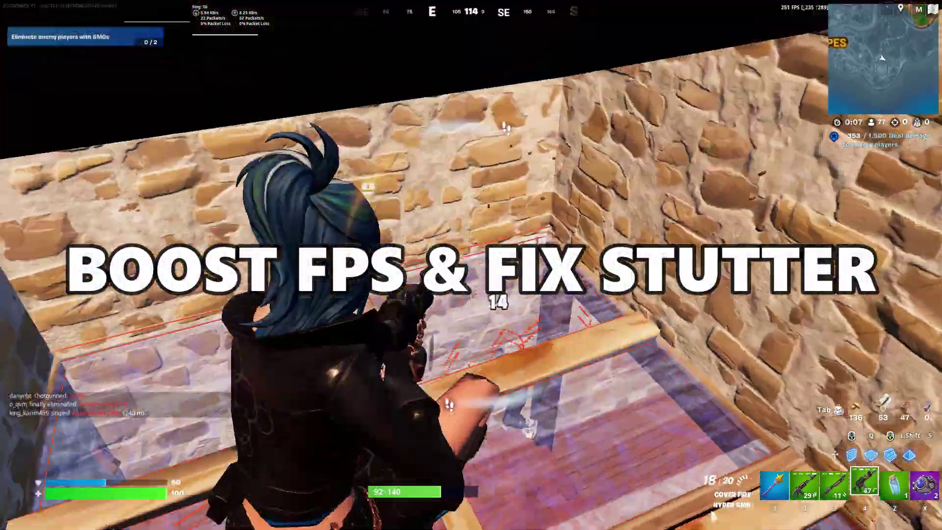
{"action": "key", "text": "3"}
{"action": "left_click", "coordinate": [471, 265]}
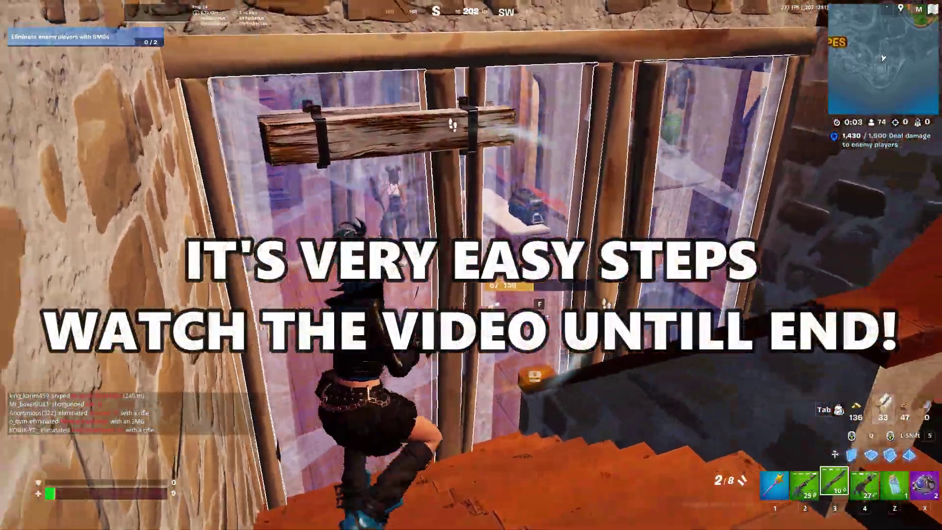
{"action": "key", "text": "g"}
{"action": "key", "text": "g"}
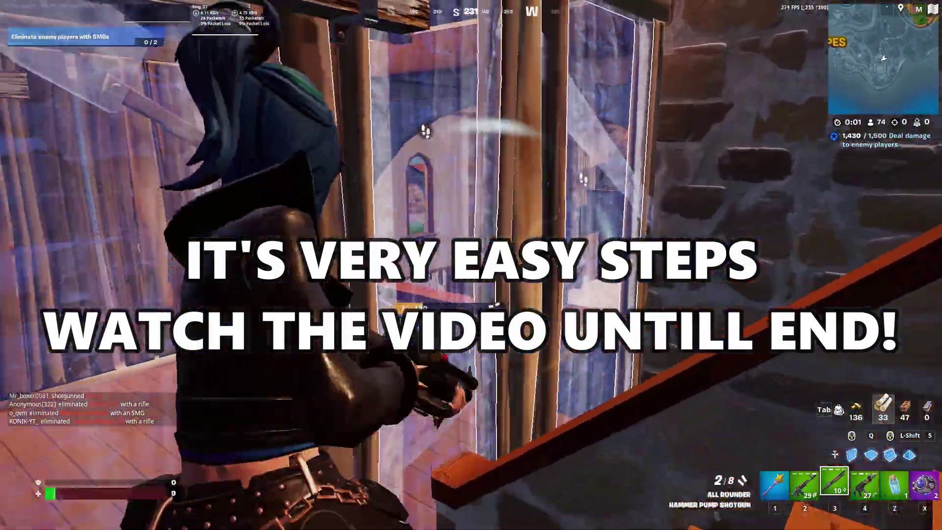
{"action": "key", "text": "g"}
{"action": "key", "text": "g"}
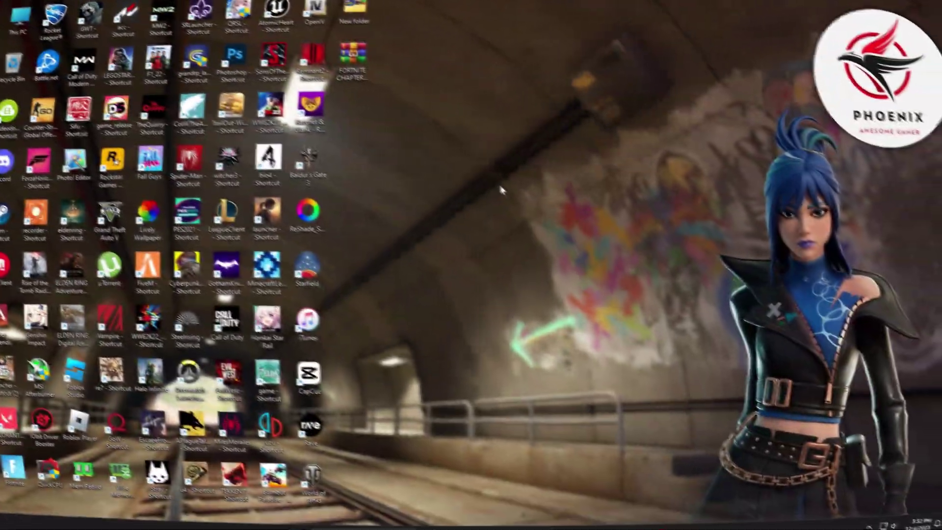
Step: Run a check for Windows updates in the system settings and close the settings window
{"action": "left_click", "coordinate": [341, 518]}
{"action": "type", "text": "windows"}
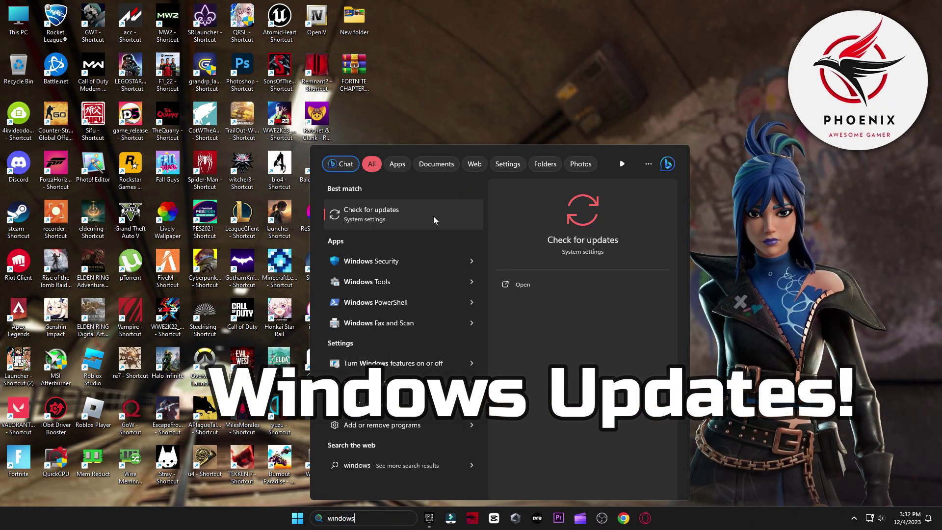
{"action": "left_click", "coordinate": [417, 214]}
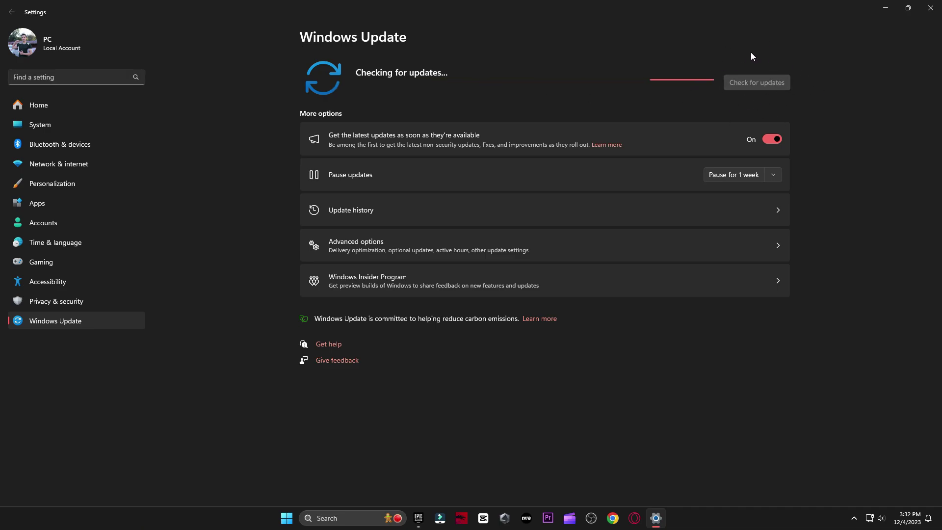
{"action": "left_click", "coordinate": [930, 8]}
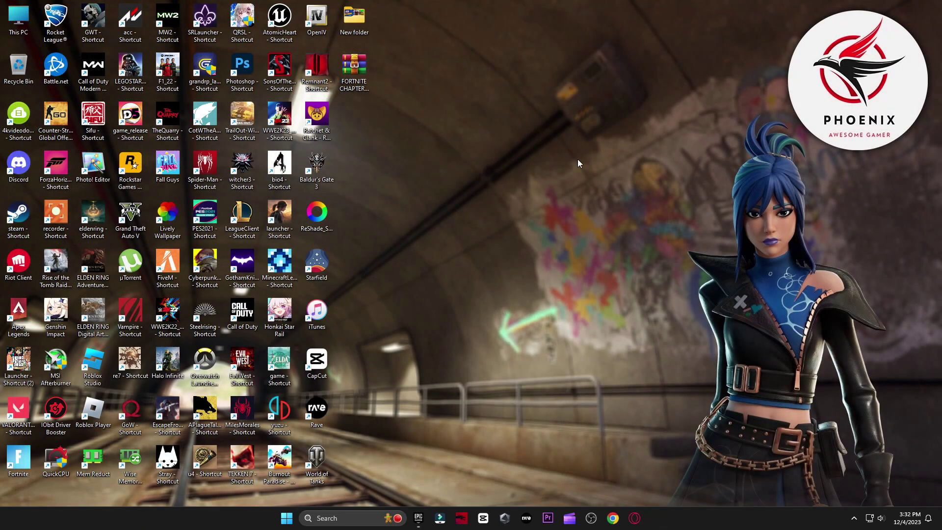
Step: Open Computer Management for this PC and show its Device Manager
{"action": "right_click", "coordinate": [19, 17]}
{"action": "left_click", "coordinate": [44, 149]}
{"action": "left_click", "coordinate": [53, 47]}
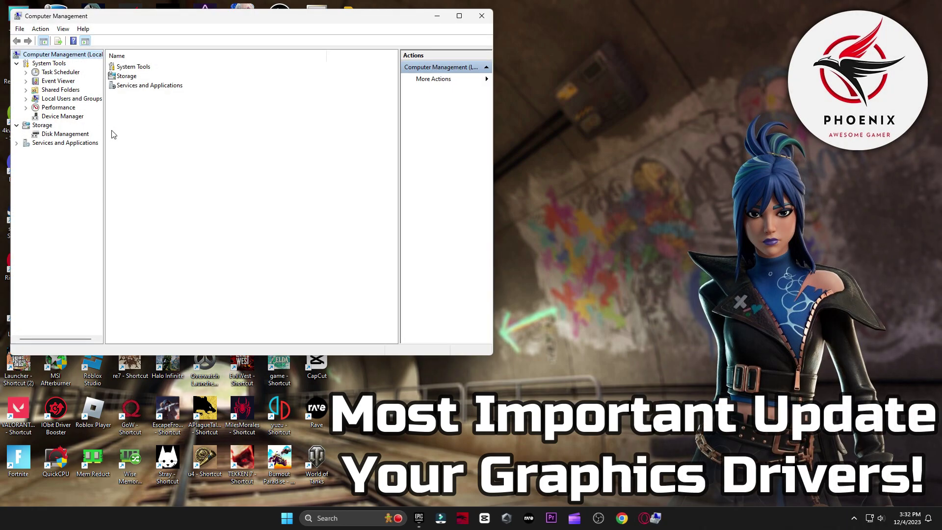
{"action": "left_click", "coordinate": [62, 116]}
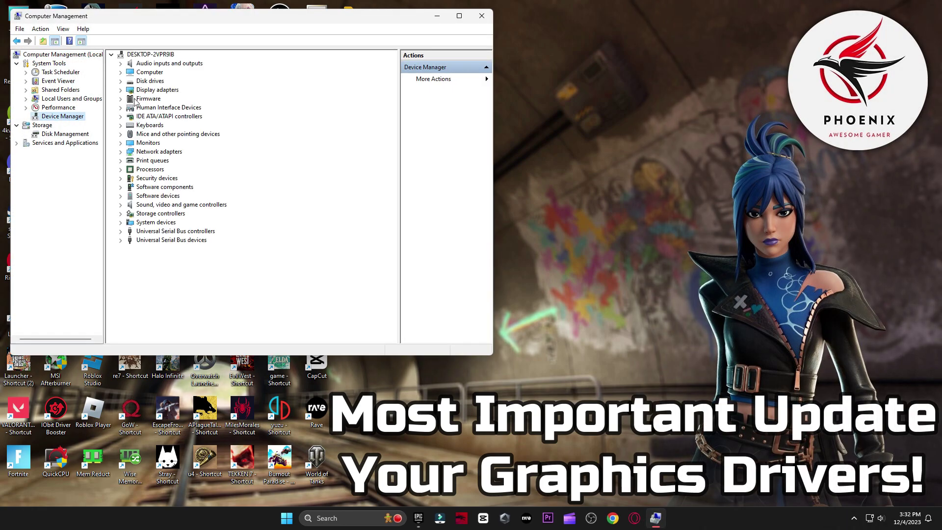
Step: Run an automatic driver update search for the NVIDIA GeForce RTX 3070 display adapter and close Computer Management
{"action": "left_click", "coordinate": [120, 90]}
{"action": "left_click", "coordinate": [172, 98]}
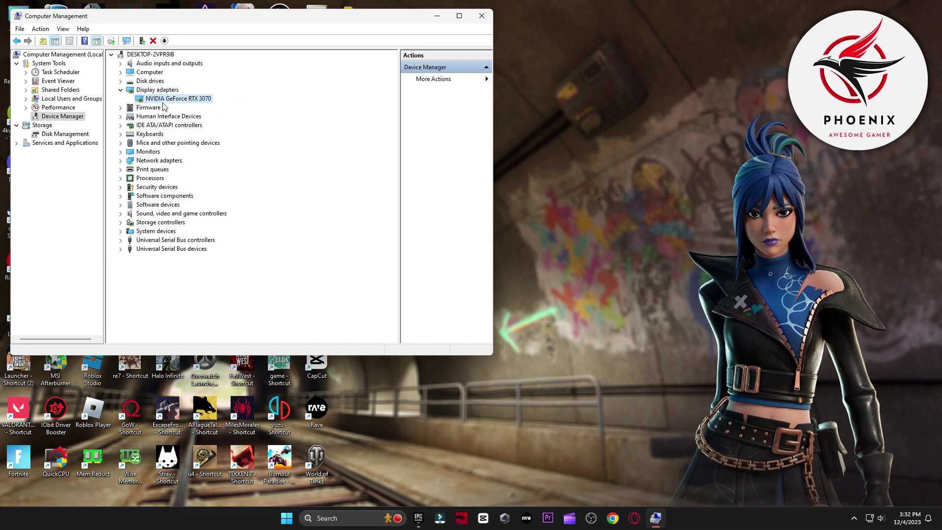
{"action": "right_click", "coordinate": [164, 102]}
{"action": "left_click", "coordinate": [184, 111]}
{"action": "left_click", "coordinate": [162, 182]}
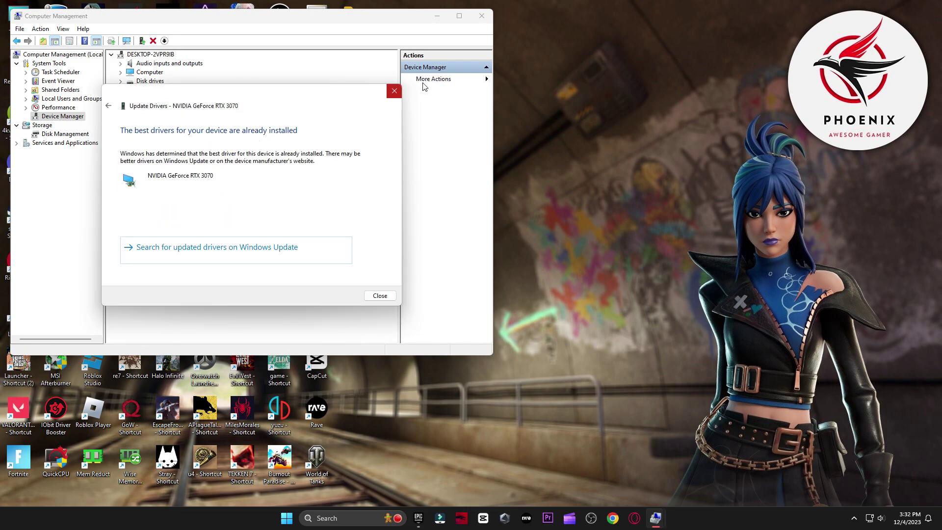
{"action": "left_click", "coordinate": [395, 90]}
{"action": "left_click", "coordinate": [481, 16]}
Step: Extract the Fortnite Chapter 5 FPS boost pack archive on the desktop and place the archive and extracted folder side by side
{"action": "left_click_drag", "start_coordinate": [361, 72], "coordinate": [471, 106]}
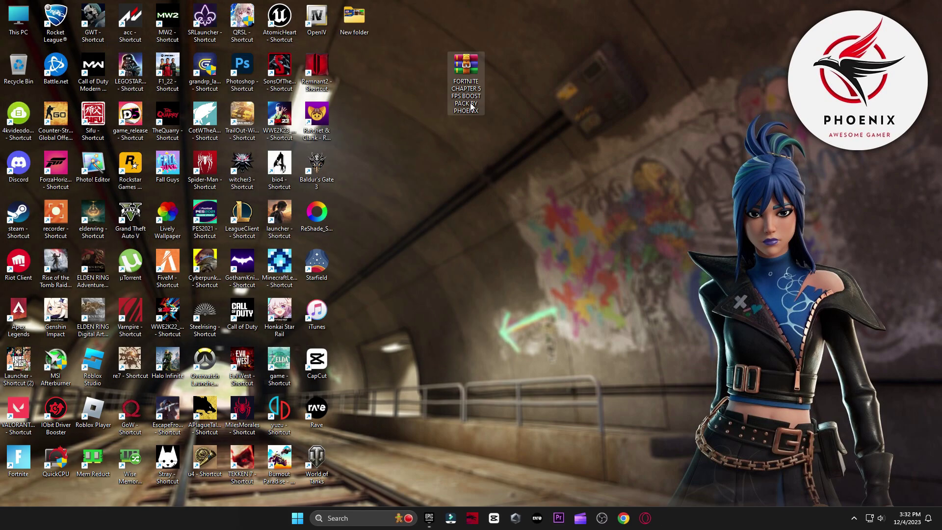
{"action": "right_click", "coordinate": [460, 87]}
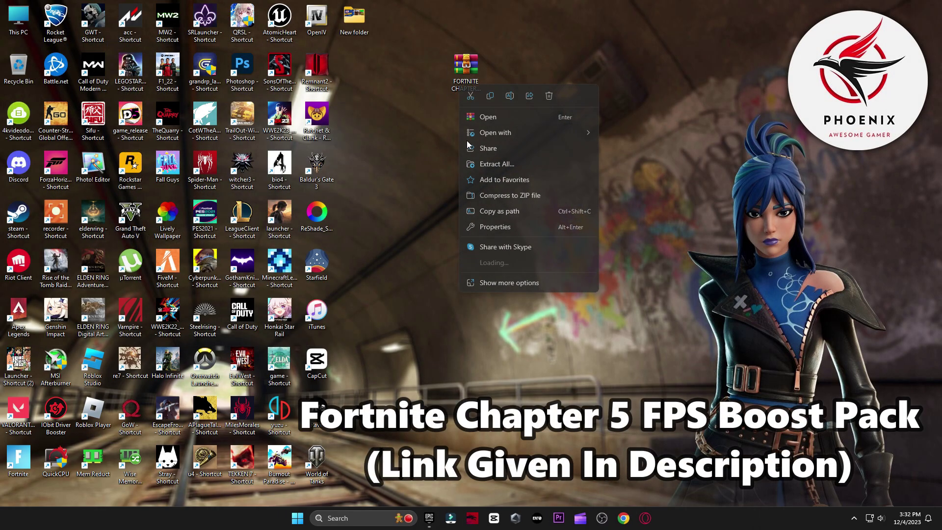
{"action": "mouse_move", "coordinate": [508, 265]}
{"action": "left_click", "coordinate": [633, 313]}
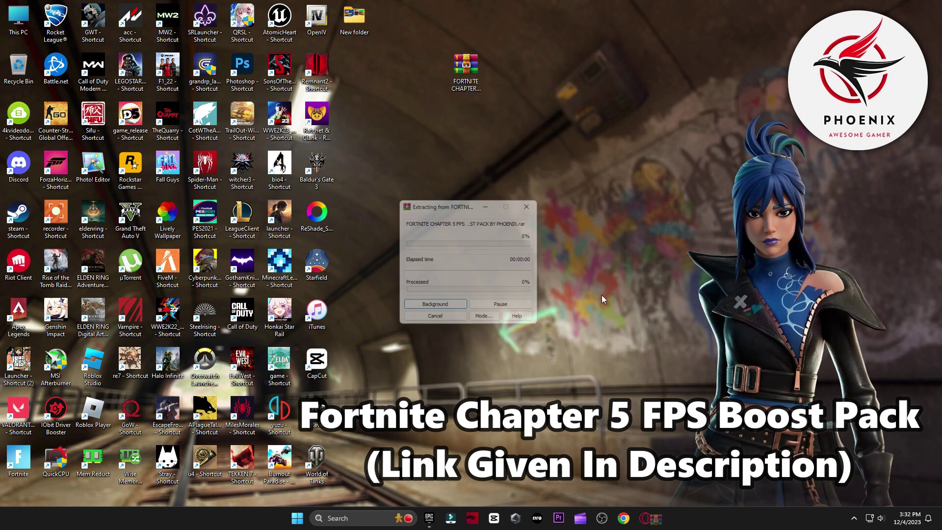
{"action": "left_click_drag", "start_coordinate": [338, 93], "coordinate": [412, 95]}
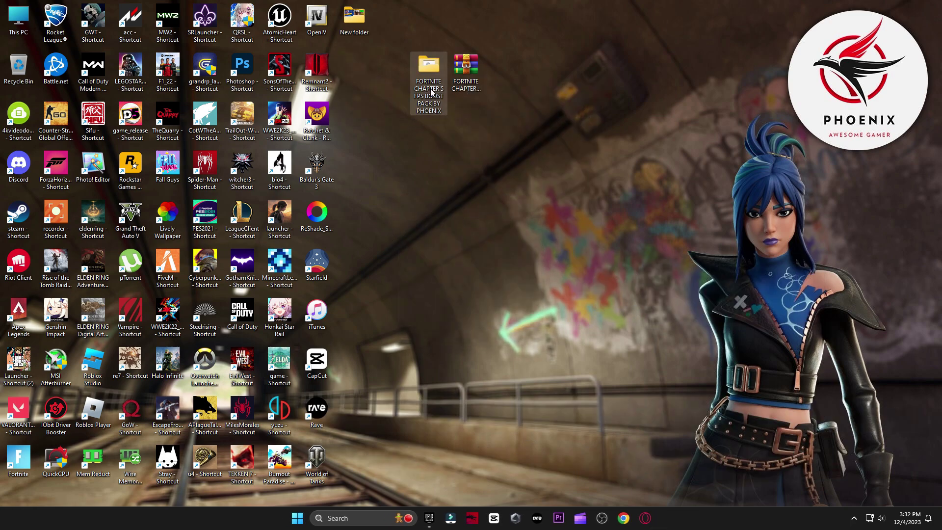
Step: Launch Create A Restore Point from the extracted pack's 0 Start folder and clear the desktop around the System Properties dialog
{"action": "double_click", "coordinate": [430, 91]}
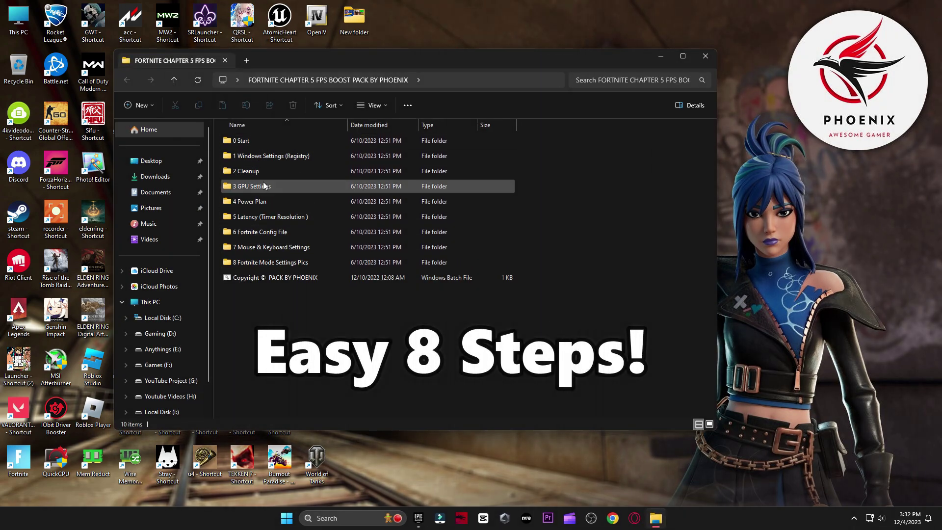
{"action": "double_click", "coordinate": [255, 143]}
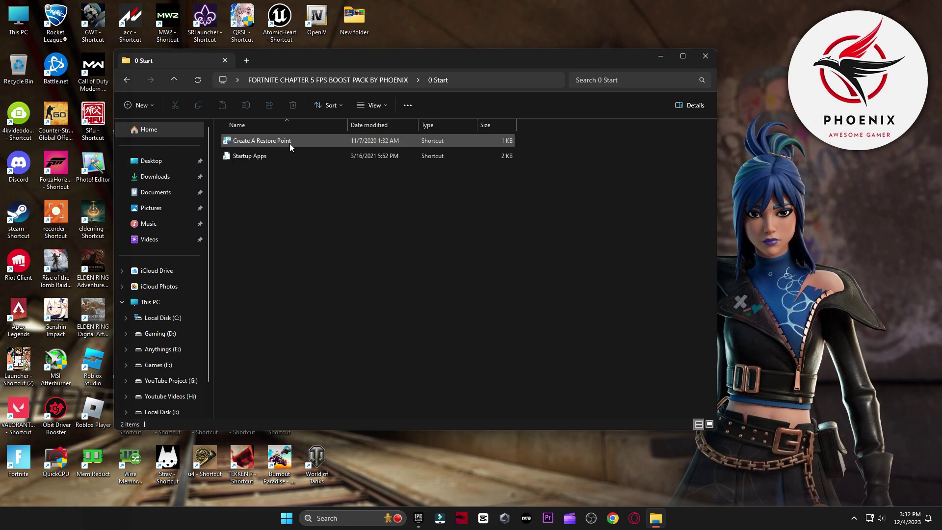
{"action": "double_click", "coordinate": [289, 143]}
{"action": "left_click", "coordinate": [663, 57]}
{"action": "left_click_drag", "start_coordinate": [241, 101], "coordinate": [578, 137]}
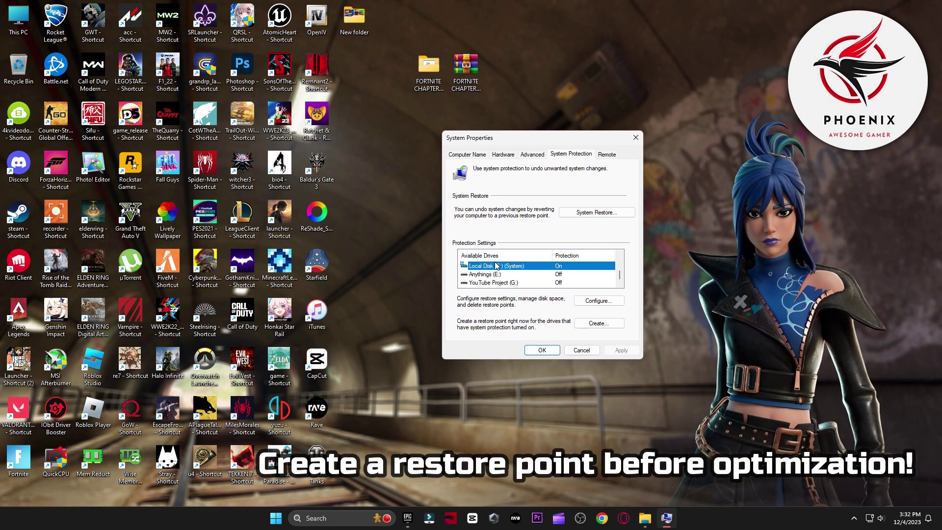
Step: Confirm that system protection is turned on for Local Disk (C:) and create a restore point
{"action": "left_click", "coordinate": [599, 300]}
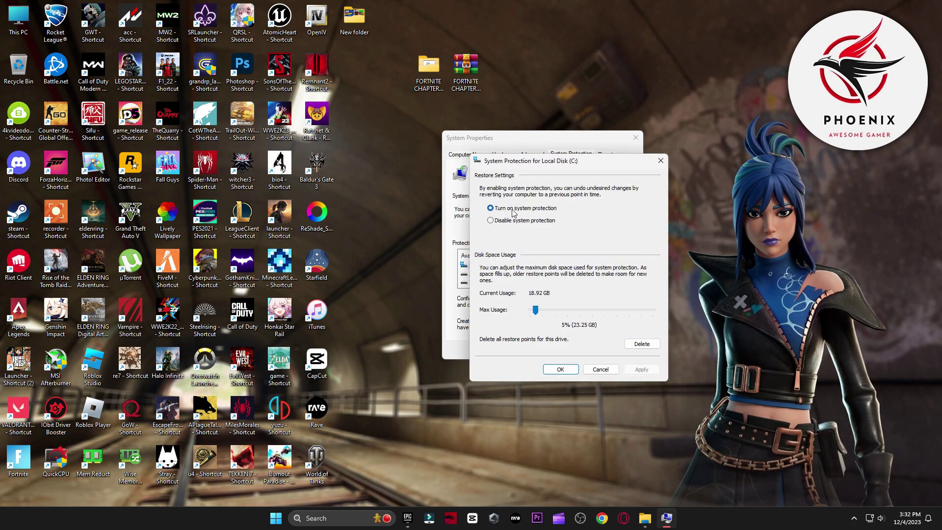
{"action": "left_click", "coordinate": [569, 369]}
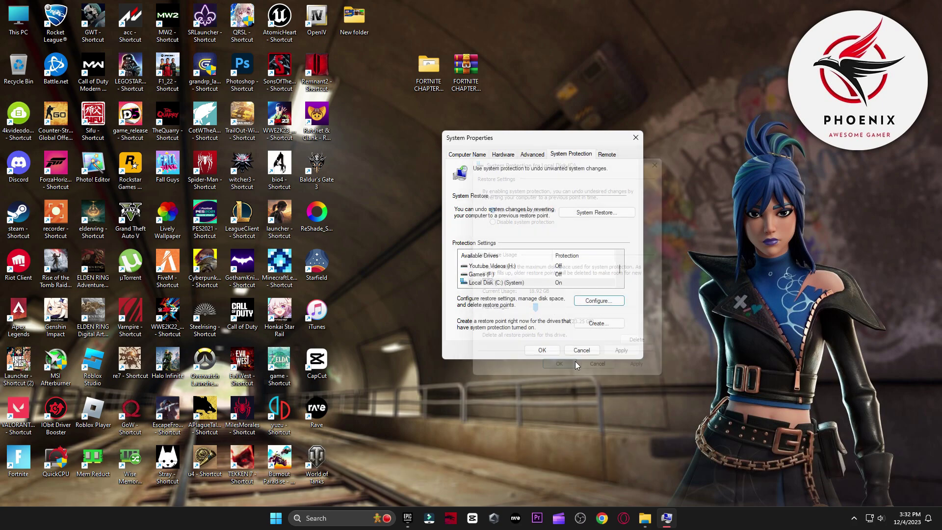
{"action": "left_click", "coordinate": [598, 323]}
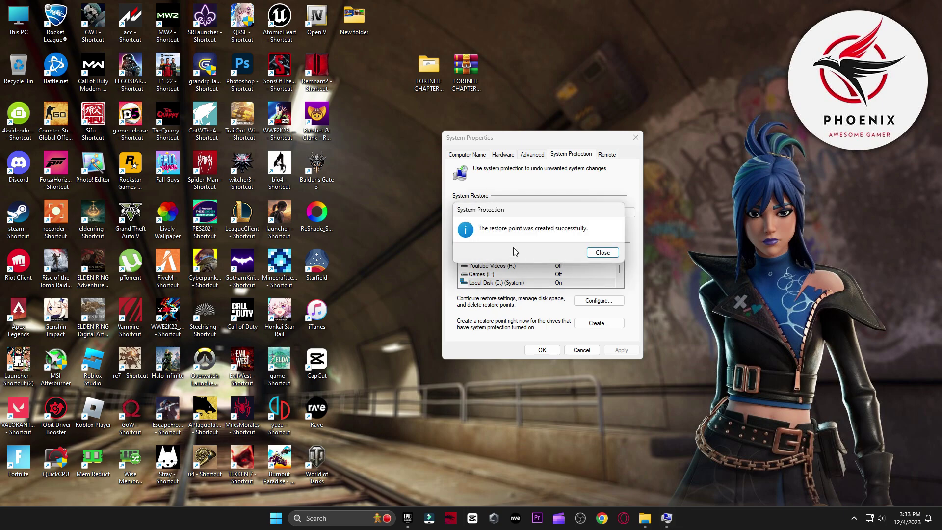
{"action": "left_click", "coordinate": [603, 252]}
{"action": "left_click", "coordinate": [542, 350]}
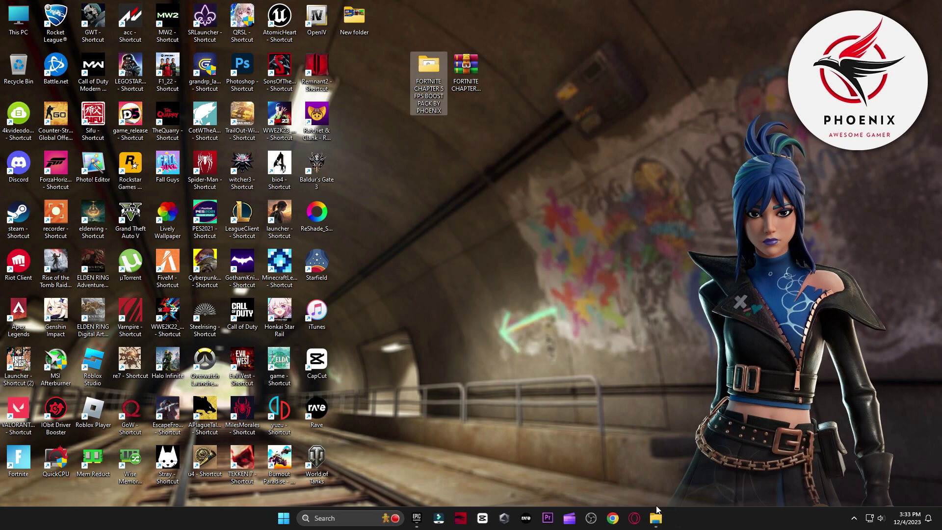
Step: Open Startup Apps from the 0 Start folder, disable uTorrent at startup, review the remaining entries and close Task Manager
{"action": "double_click", "coordinate": [284, 154]}
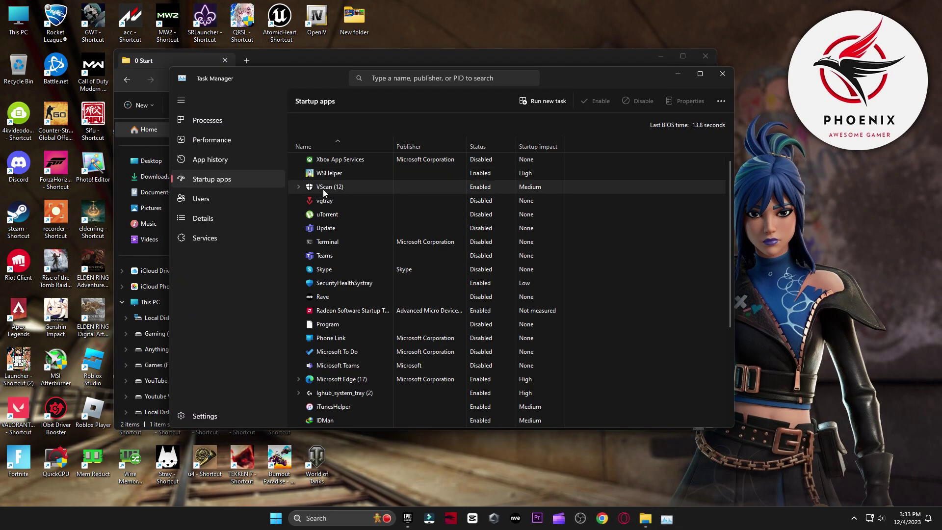
{"action": "scroll", "coordinate": [446, 246], "scroll_direction": "down", "scroll_amount": 3}
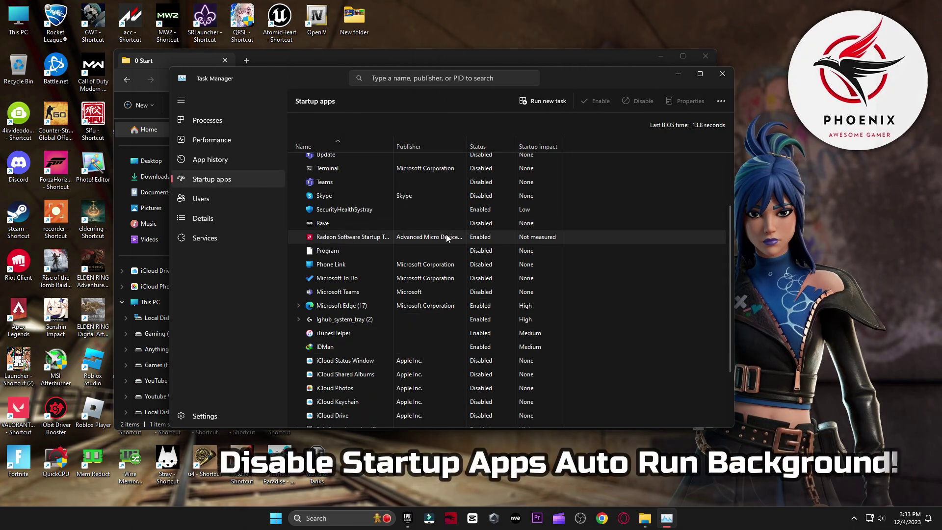
{"action": "scroll", "coordinate": [461, 273], "scroll_direction": "up", "scroll_amount": 3}
{"action": "left_click", "coordinate": [473, 215]}
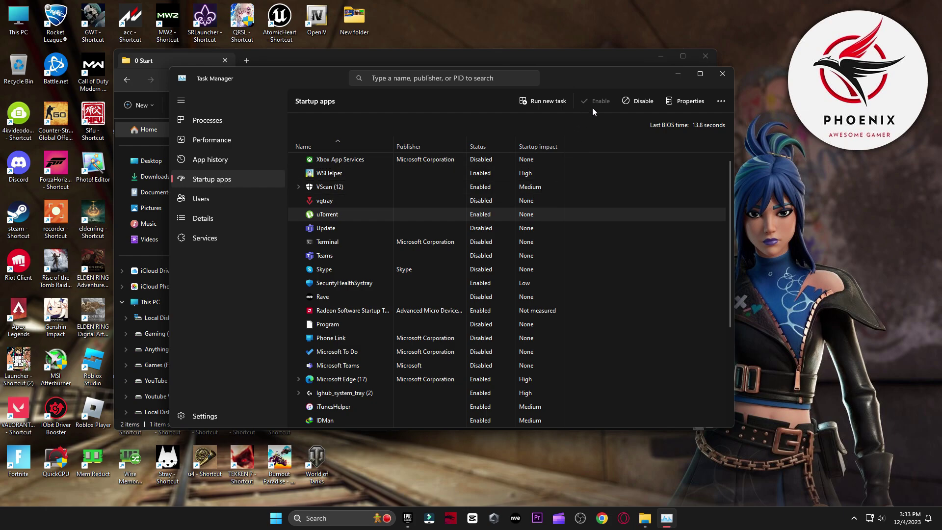
{"action": "left_click", "coordinate": [622, 104]}
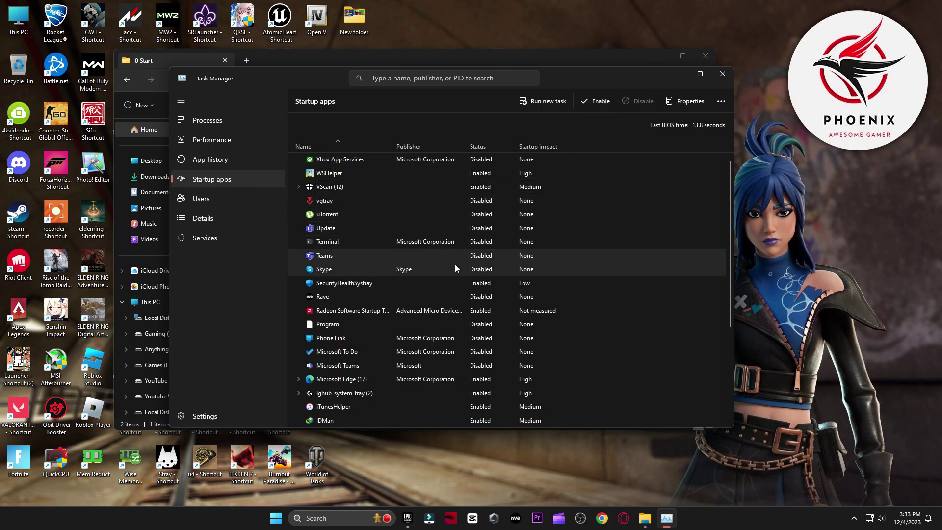
{"action": "scroll", "coordinate": [500, 293], "scroll_direction": "down", "scroll_amount": 2}
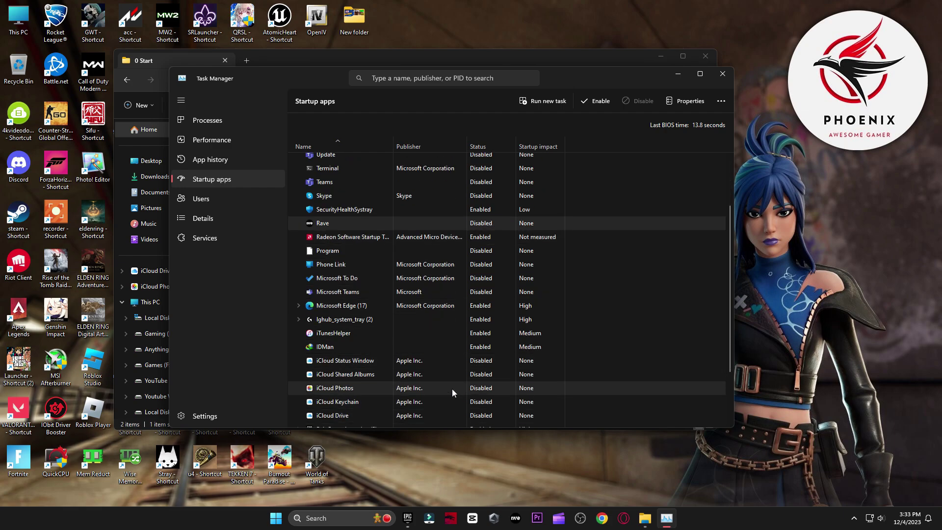
{"action": "scroll", "coordinate": [491, 340], "scroll_direction": "down", "scroll_amount": 2}
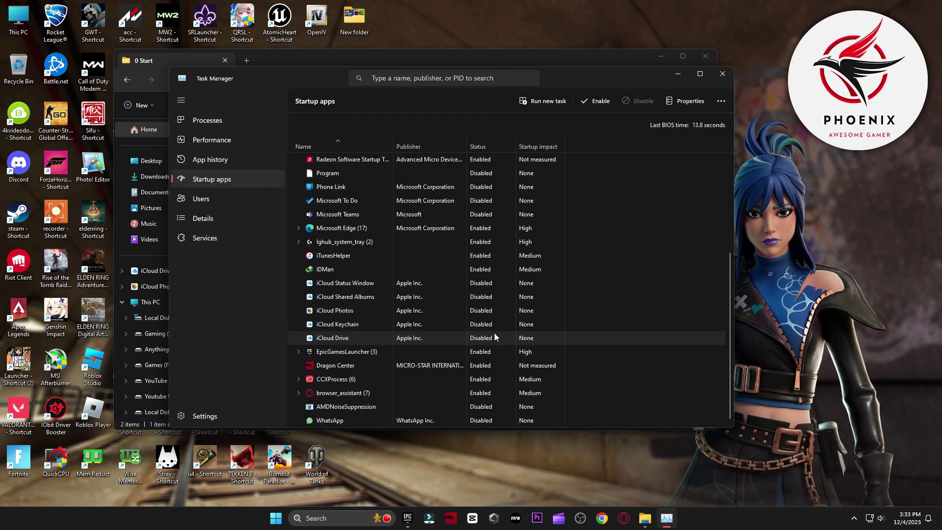
{"action": "left_click", "coordinate": [722, 74]}
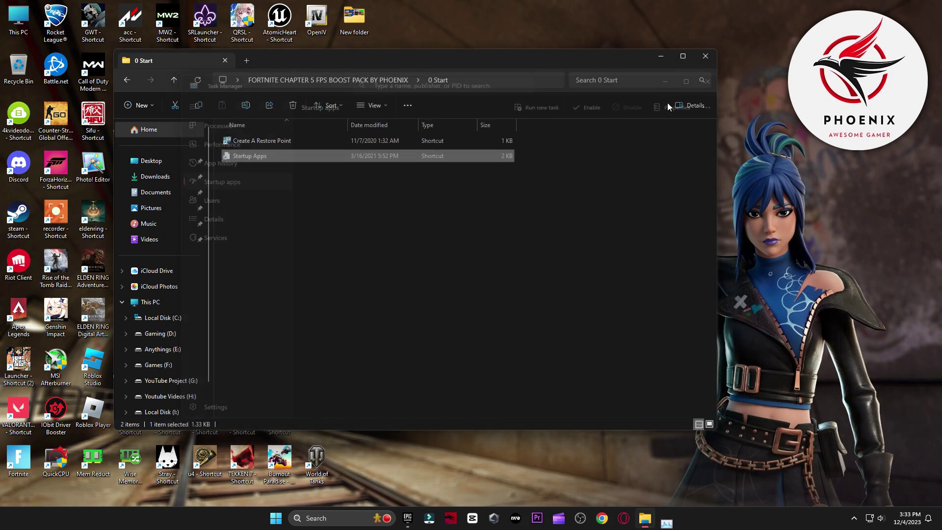
Step: Open the pack's 1 Windows Settings (Registry) folder, look over the System page of Windows Settings and close Settings
{"action": "left_click", "coordinate": [125, 83]}
{"action": "double_click", "coordinate": [252, 158]}
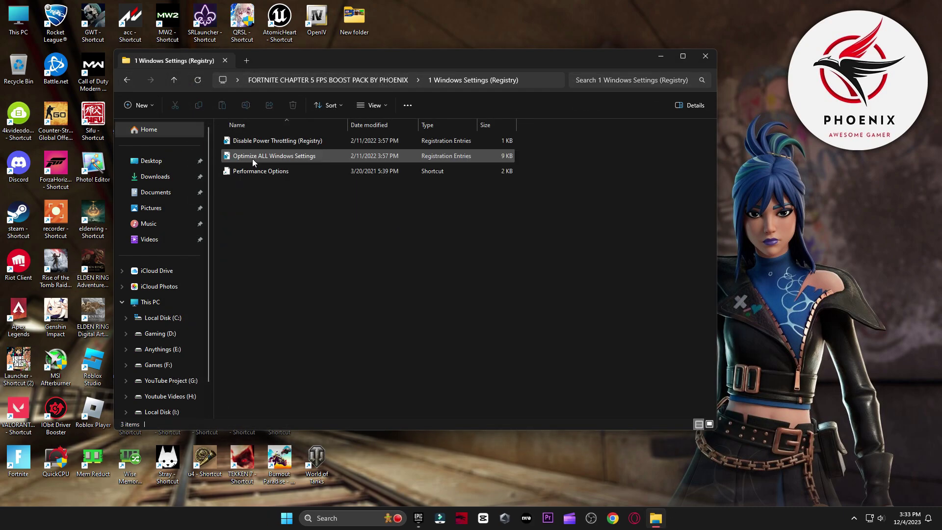
{"action": "key", "text": "super"}
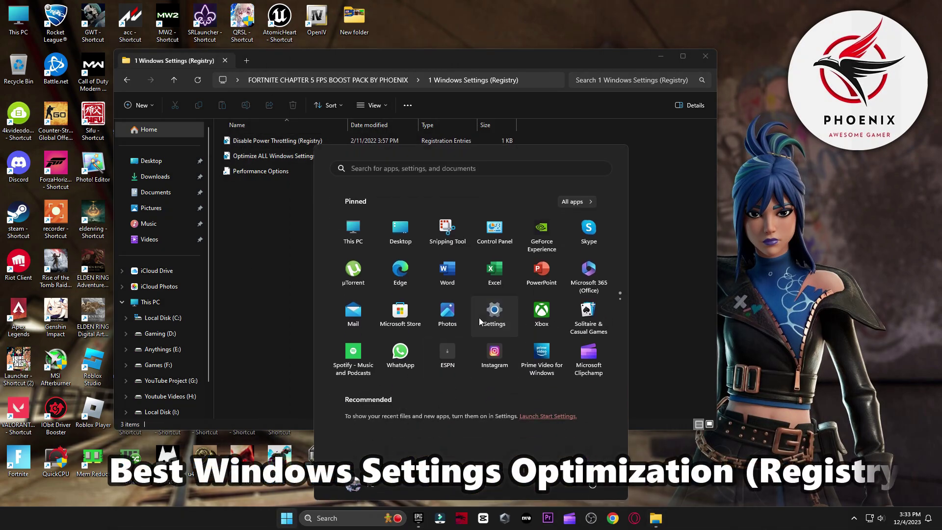
{"action": "left_click", "coordinate": [495, 310]}
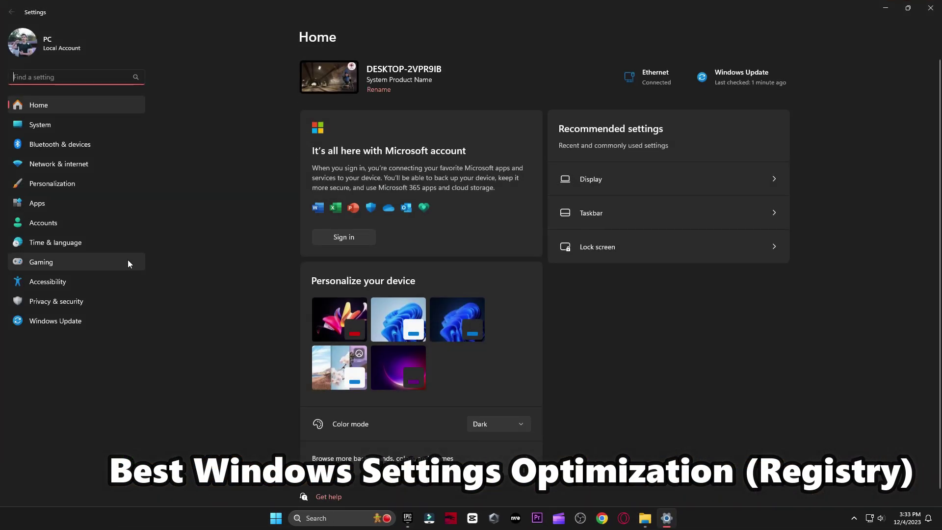
{"action": "left_click", "coordinate": [31, 126]}
{"action": "scroll", "coordinate": [452, 126], "scroll_direction": "down", "scroll_amount": 10}
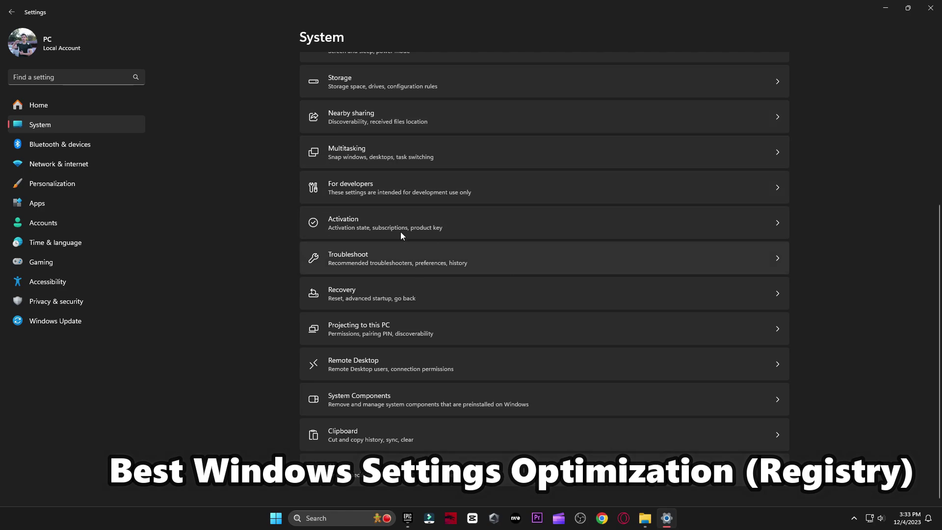
{"action": "left_click", "coordinate": [931, 6]}
Step: Merge the Optimize ALL Windows Settings and Disable Power Throttling (Registry) files into the registry
{"action": "double_click", "coordinate": [302, 155]}
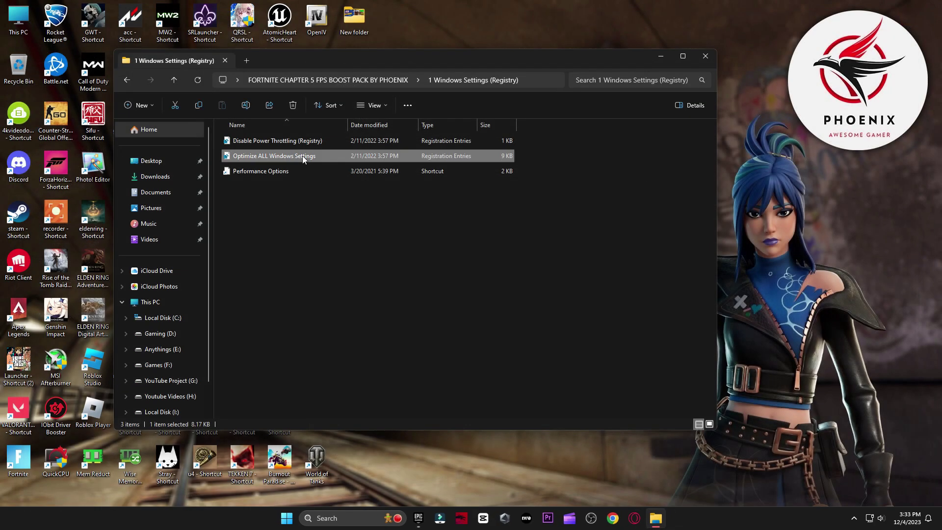
{"action": "left_click", "coordinate": [540, 271]}
{"action": "left_click", "coordinate": [577, 260]}
{"action": "double_click", "coordinate": [290, 141]}
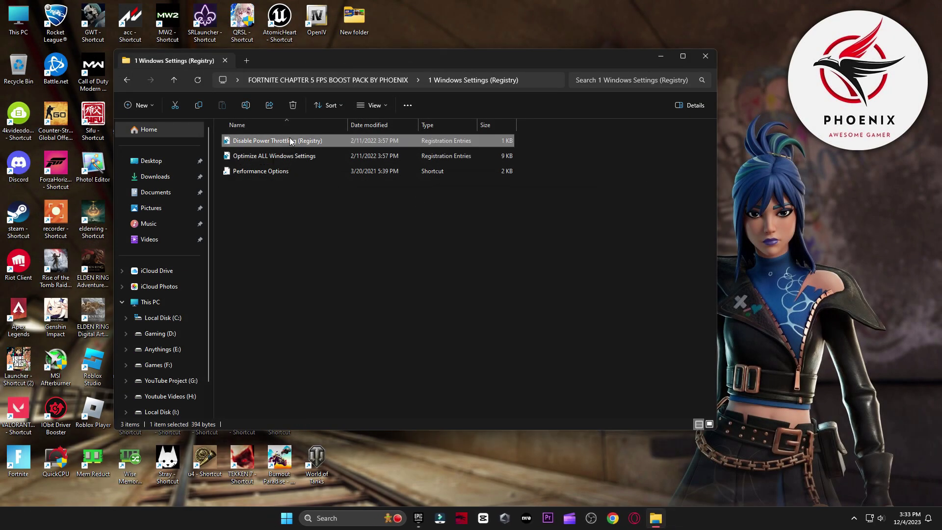
{"action": "left_click", "coordinate": [540, 271]}
{"action": "left_click", "coordinate": [580, 261]}
Step: Open Performance Options and confirm the visual effects with Let Windows choose what's best for my computer
{"action": "double_click", "coordinate": [261, 171]}
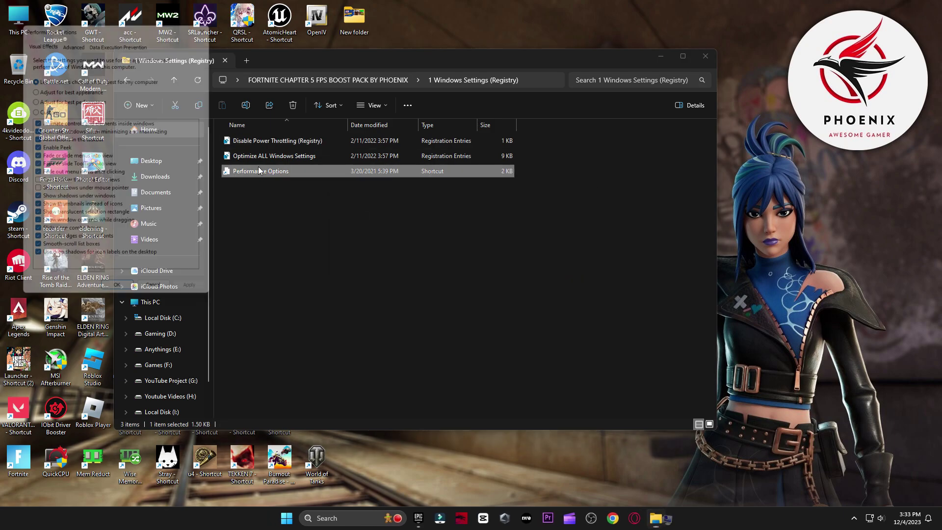
{"action": "left_click_drag", "start_coordinate": [382, 93], "coordinate": [351, 63]}
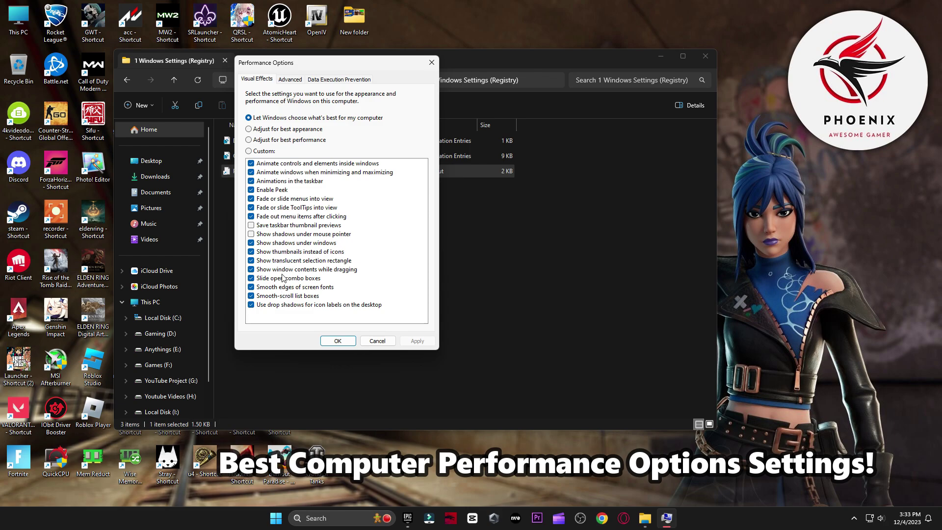
{"action": "left_click", "coordinate": [337, 340]}
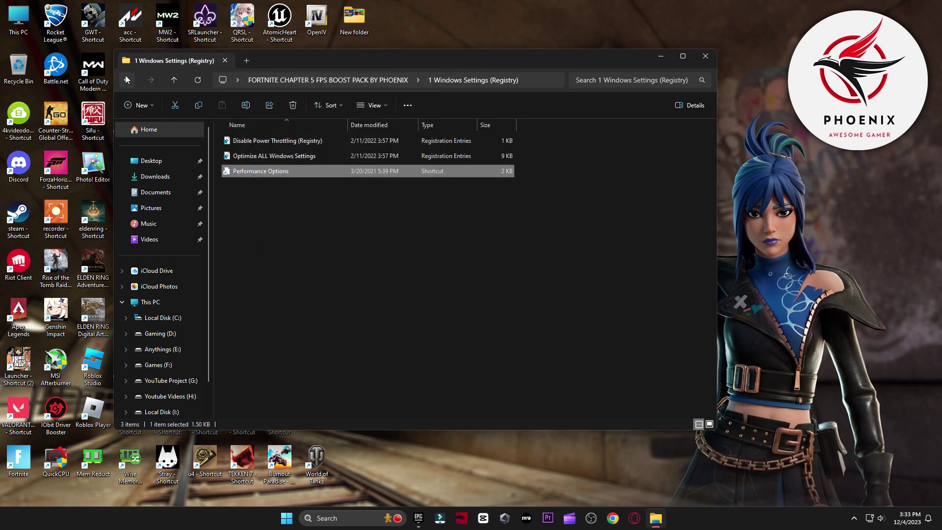
Step: Open the pack's 2 Cleanup folder and run the Delete Temporary Files and Delete Windows Update Cache scripts
{"action": "left_click", "coordinate": [126, 79]}
{"action": "double_click", "coordinate": [261, 168]}
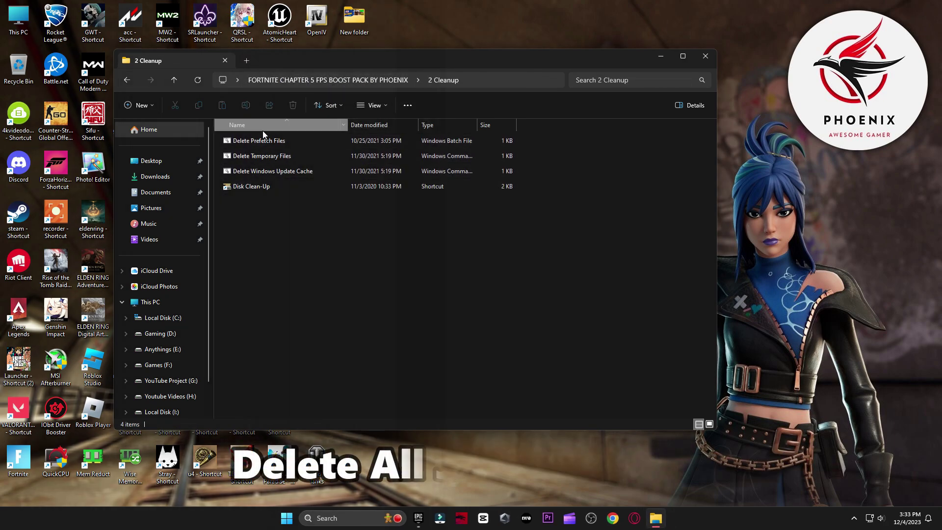
{"action": "left_click", "coordinate": [263, 128]}
{"action": "double_click", "coordinate": [264, 154]}
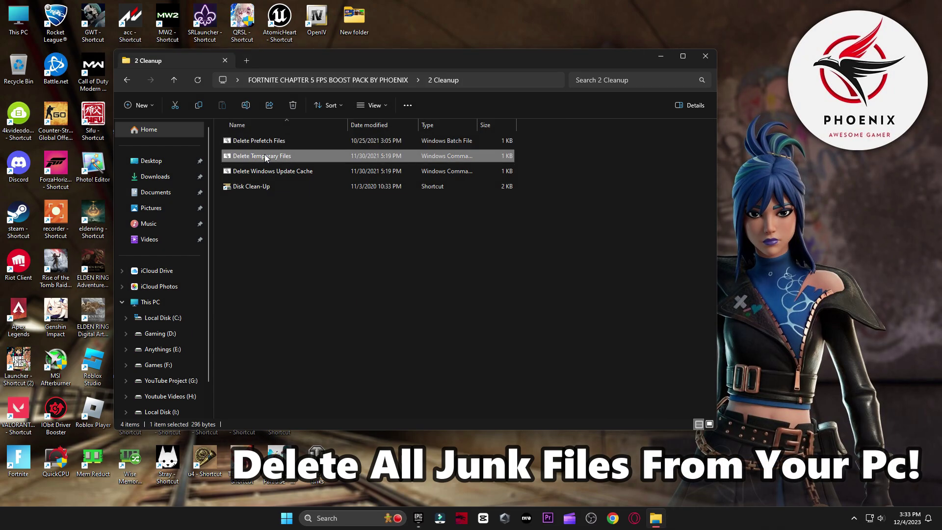
{"action": "key", "text": "Return"}
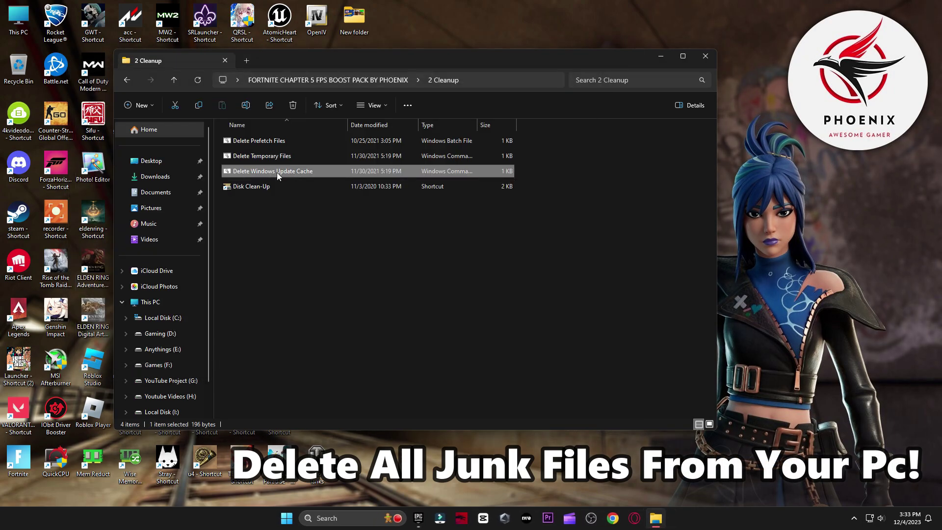
{"action": "double_click", "coordinate": [277, 171]}
{"action": "key", "text": "Return"}
Step: Run Disk Clean-Up on drive C: with Temporary files included, confirm the permanent deletion and close the folder window
{"action": "double_click", "coordinate": [273, 188]}
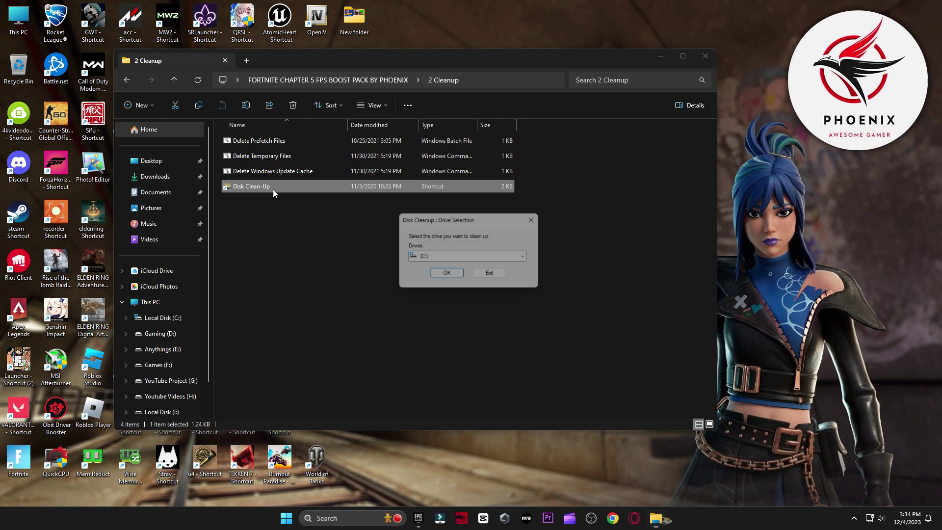
{"action": "left_click", "coordinate": [447, 274]}
{"action": "left_click", "coordinate": [705, 56]}
{"action": "left_click_drag", "start_coordinate": [186, 112], "coordinate": [490, 141]}
{"action": "scroll", "coordinate": [427, 235], "scroll_direction": "down", "scroll_amount": 1}
{"action": "left_click", "coordinate": [427, 226]}
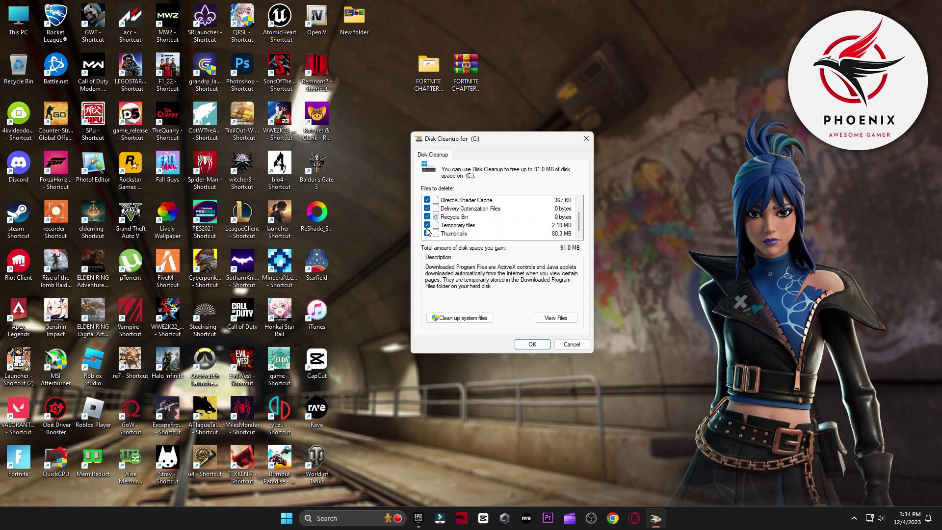
{"action": "left_click", "coordinate": [540, 344]}
{"action": "left_click", "coordinate": [486, 263]}
{"action": "left_click_drag", "start_coordinate": [466, 221], "coordinate": [498, 182]}
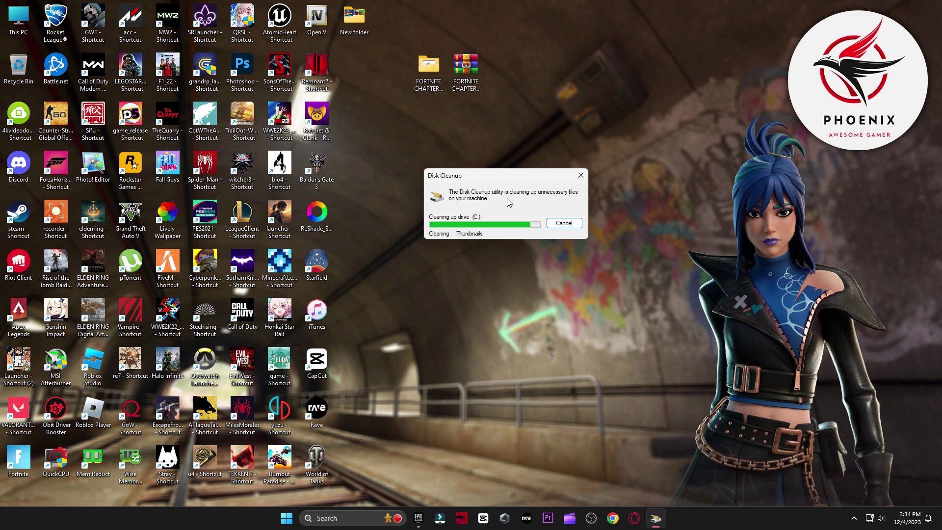
Step: Open the 3 GPU Settings folder of the boost pack and show its contents as extra large icons
{"action": "double_click", "coordinate": [423, 72]}
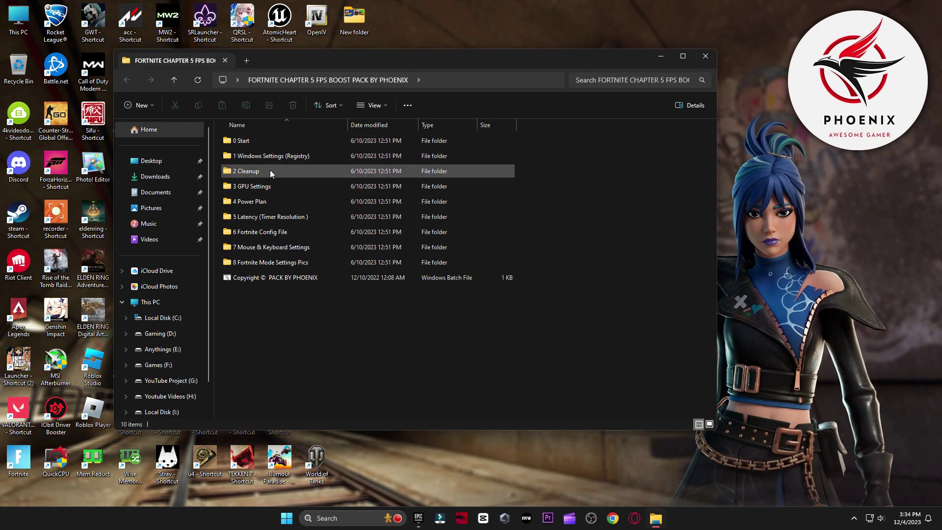
{"action": "double_click", "coordinate": [267, 186]}
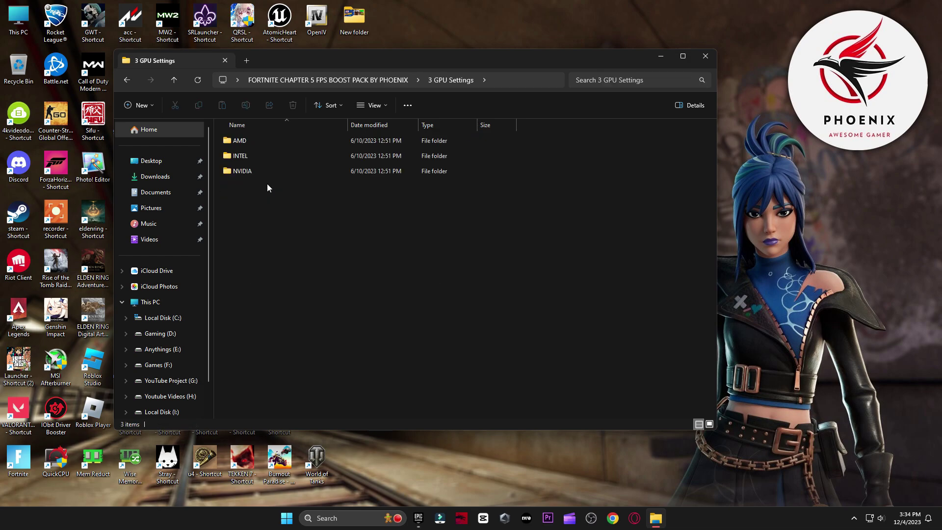
{"action": "right_click", "coordinate": [264, 216]}
{"action": "mouse_move", "coordinate": [346, 221]}
{"action": "left_click", "coordinate": [426, 225]}
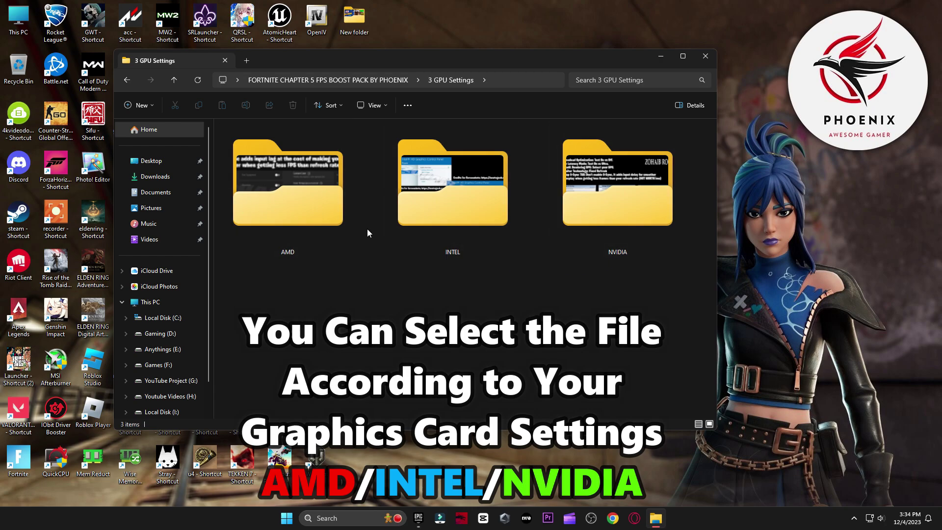
Step: Look through the recommended AMD advanced and display settings pictures in the AMD folder and close the viewer
{"action": "double_click", "coordinate": [266, 193]}
{"action": "left_click", "coordinate": [252, 168]}
{"action": "double_click", "coordinate": [252, 168]}
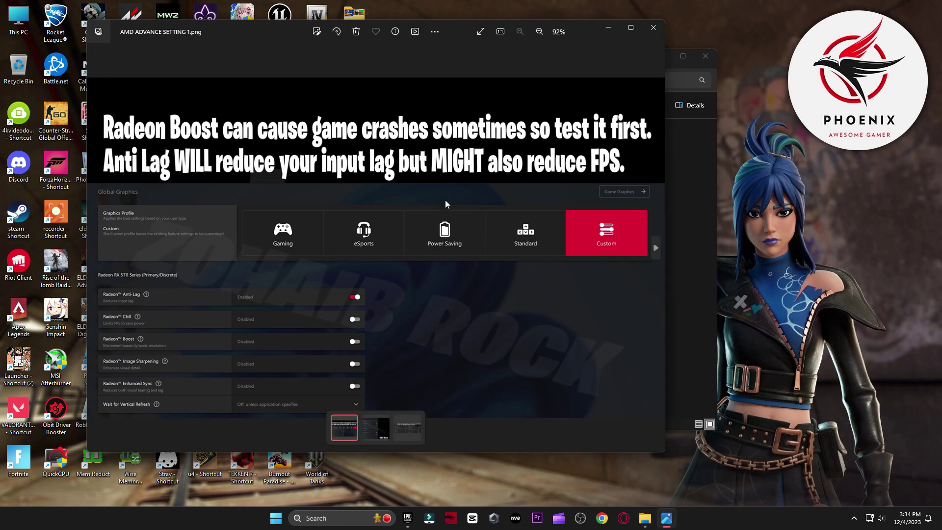
{"action": "key", "text": "Right"}
{"action": "key", "text": "Right"}
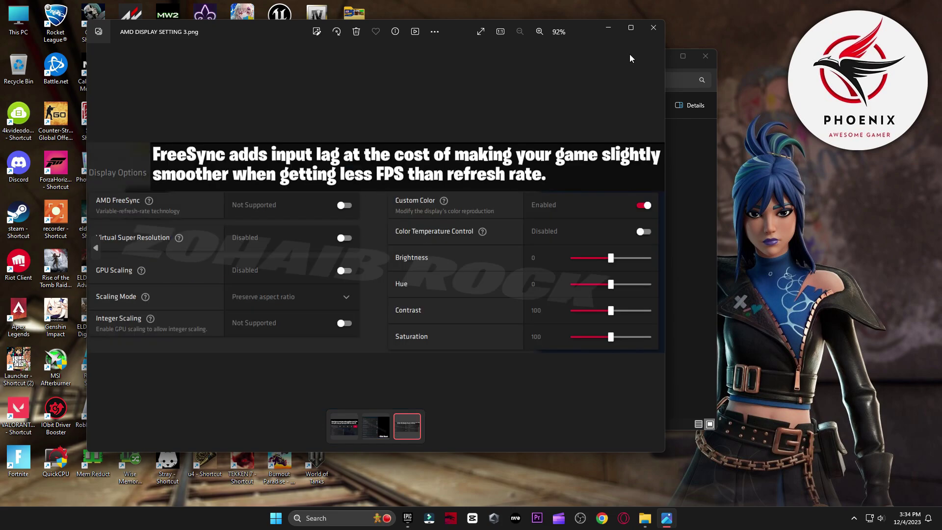
{"action": "left_click", "coordinate": [653, 27]}
Step: Look at the Intel graphics settings pictures in the INTEL folder and close the viewer
{"action": "key", "text": "alt+Up"}
{"action": "double_click", "coordinate": [434, 177]}
{"action": "double_click", "coordinate": [261, 155]}
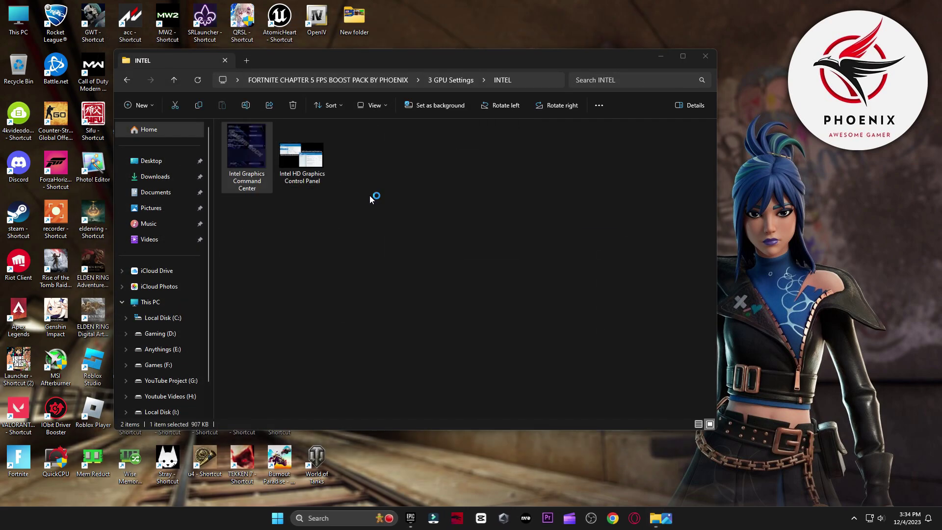
{"action": "key", "text": "Right"}
{"action": "left_click", "coordinate": [653, 27]}
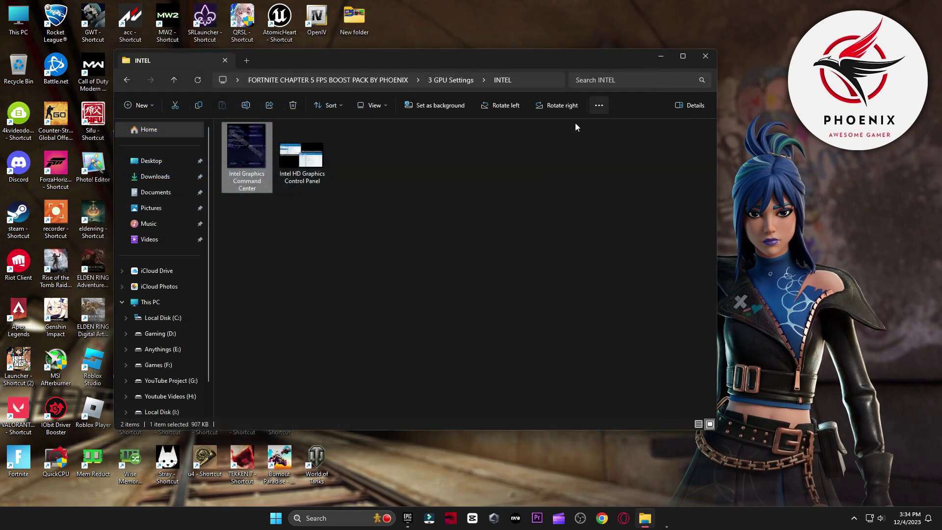
Step: Open the NVIDIA Settings (Manage 3D Settings) picture in the NVIDIA folder to read the recommended values
{"action": "key", "text": "alt+Up"}
{"action": "double_click", "coordinate": [555, 178]}
{"action": "double_click", "coordinate": [247, 156]}
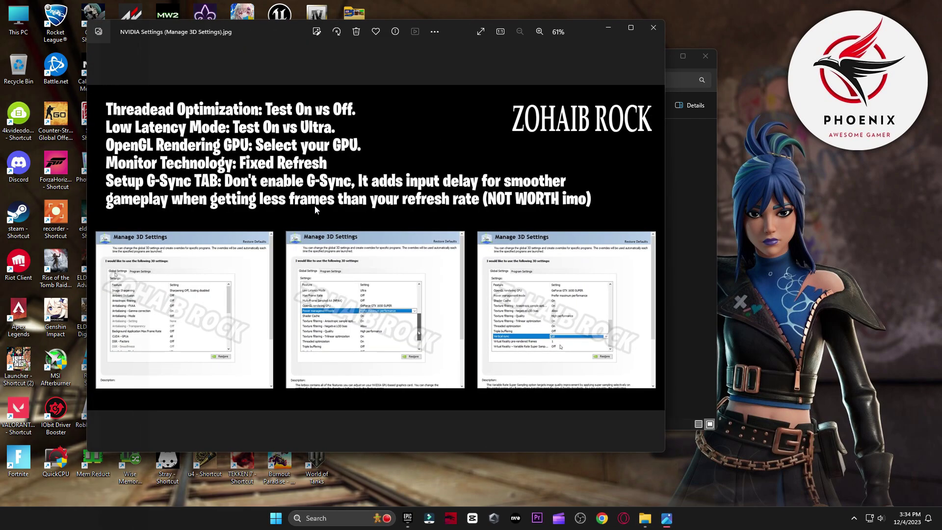
Step: Open NVIDIA Control Panel, review all global settings under Manage 3D Settings and close the control panel
{"action": "right_click", "coordinate": [842, 167]}
{"action": "left_click", "coordinate": [884, 303]}
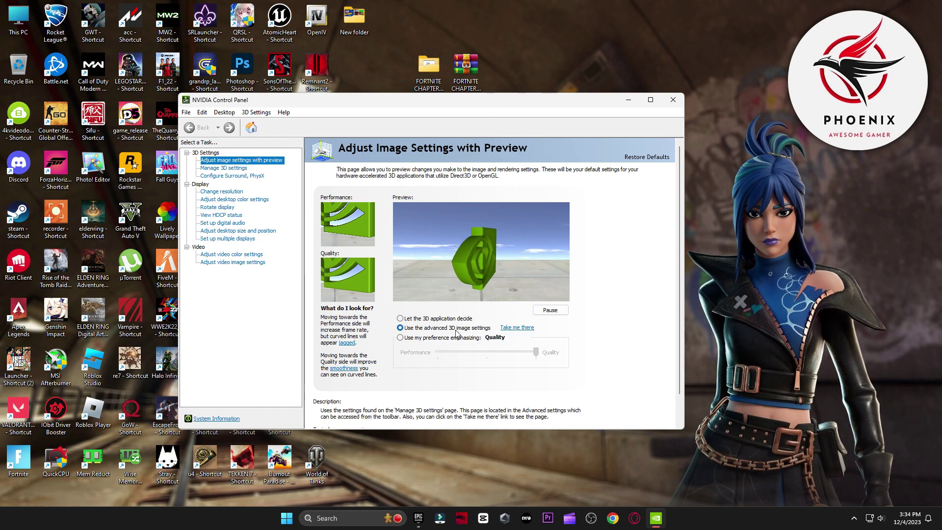
{"action": "left_click", "coordinate": [227, 168]}
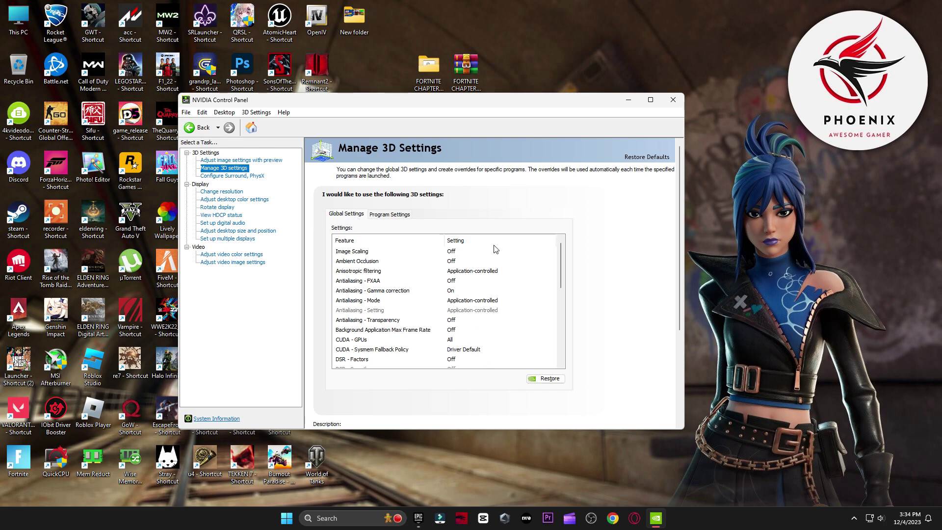
{"action": "scroll", "coordinate": [493, 260], "scroll_direction": "down", "scroll_amount": 2}
{"action": "scroll", "coordinate": [439, 303], "scroll_direction": "down", "scroll_amount": 2}
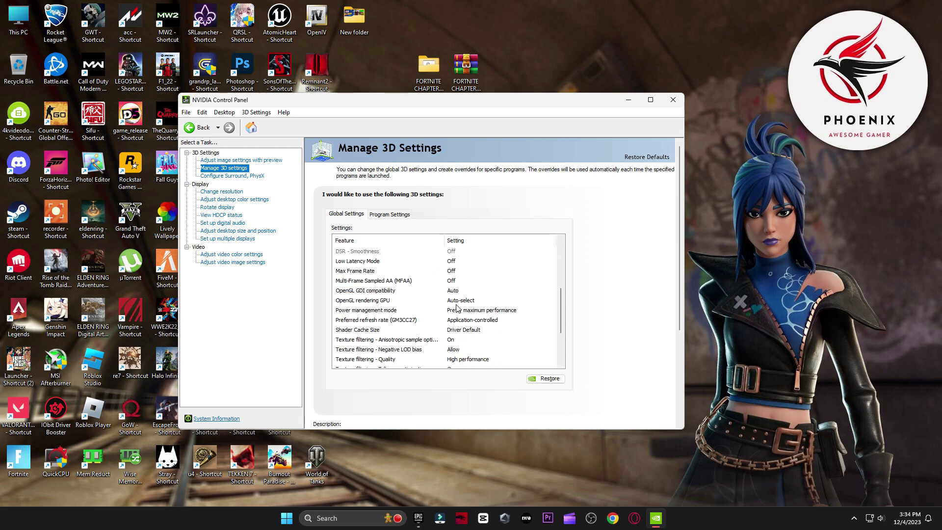
{"action": "scroll", "coordinate": [456, 309], "scroll_direction": "down", "scroll_amount": 3}
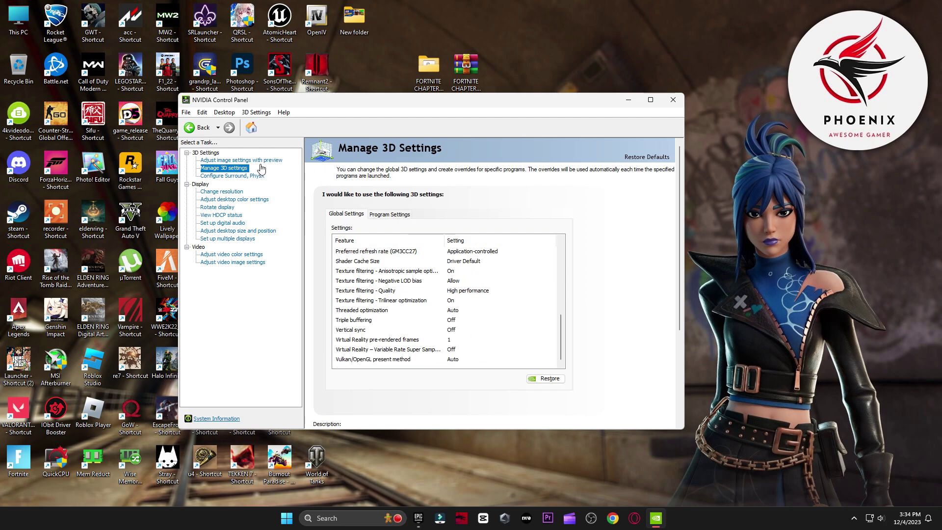
{"action": "left_click", "coordinate": [260, 161]}
{"action": "left_click", "coordinate": [673, 100]}
Step: Open the boost pack's 4 Power Plan folder and go to the 64bit Quick-CPU installer folder
{"action": "double_click", "coordinate": [428, 68]}
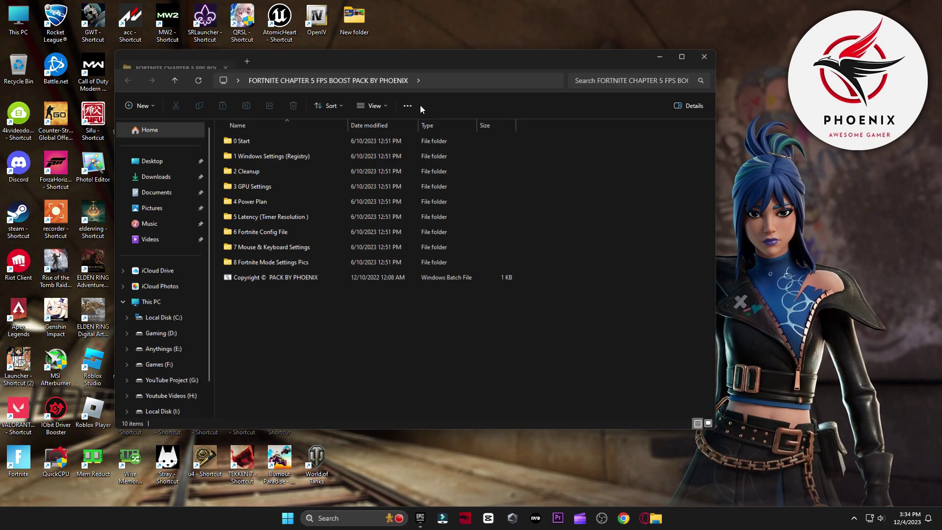
{"action": "double_click", "coordinate": [270, 200]}
{"action": "double_click", "coordinate": [271, 143]}
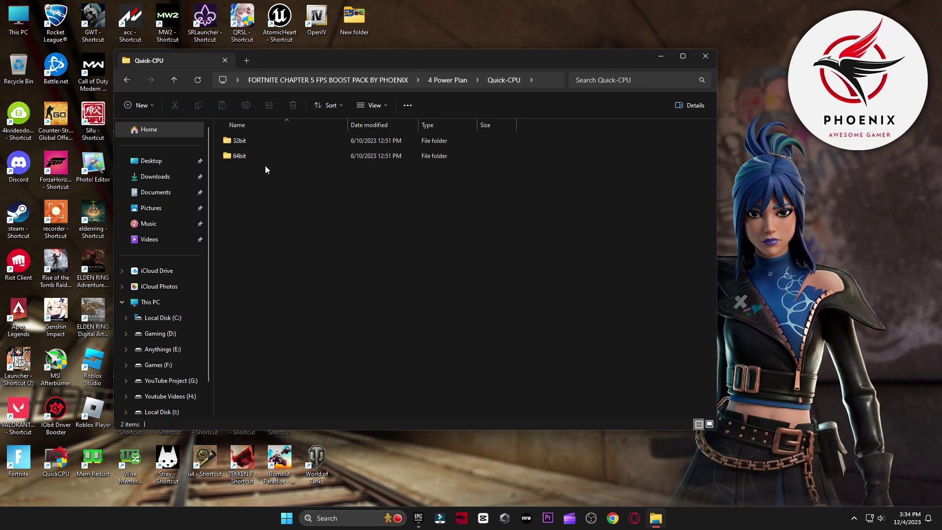
{"action": "double_click", "coordinate": [265, 156]}
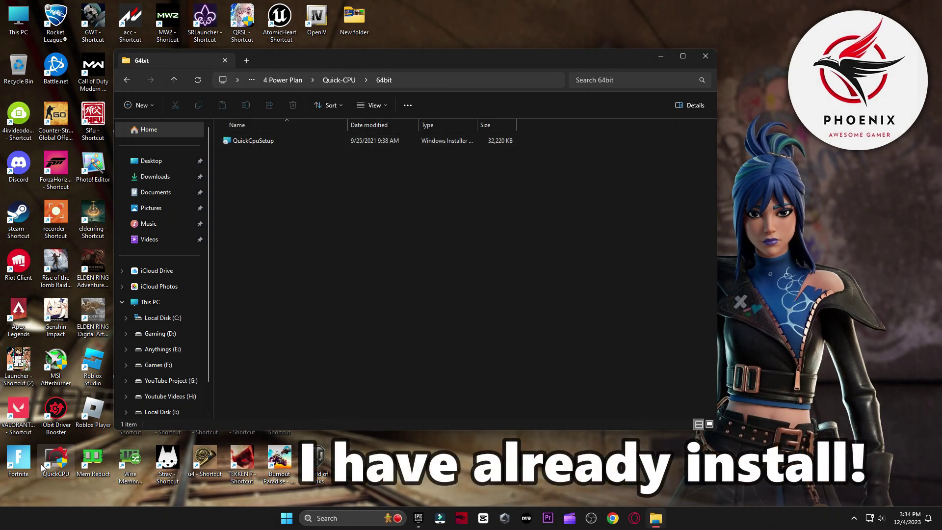
Step: Close the folder window, launch the installed Quick CPU from the desktop and move its window clear of the update notice
{"action": "left_click", "coordinate": [59, 458]}
{"action": "left_click", "coordinate": [705, 56]}
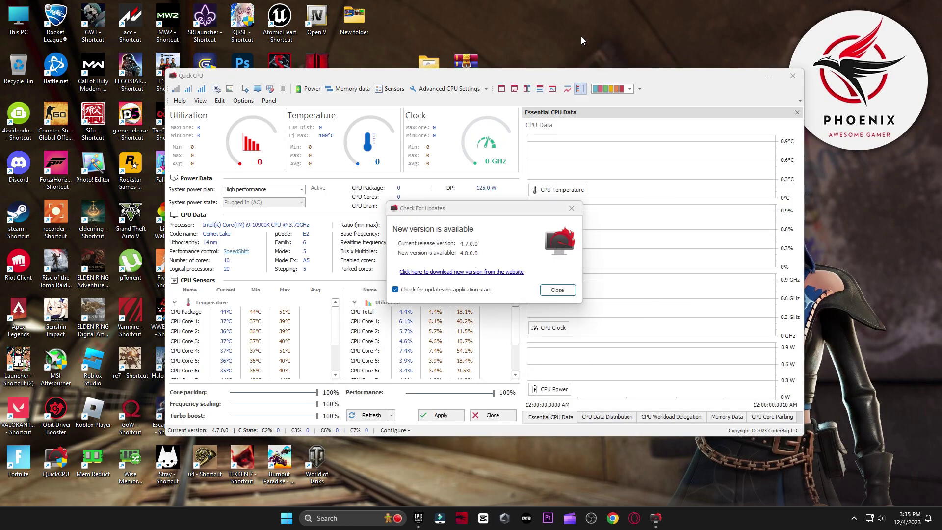
{"action": "left_click_drag", "start_coordinate": [613, 77], "coordinate": [514, 43]}
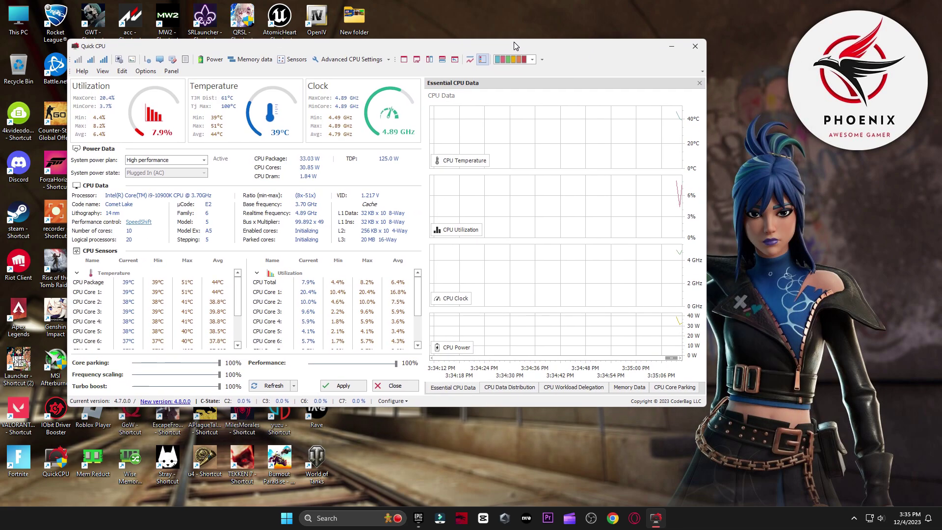
Step: Set the system power plan to High performance in Quick CPU and apply it
{"action": "left_click", "coordinate": [167, 165]}
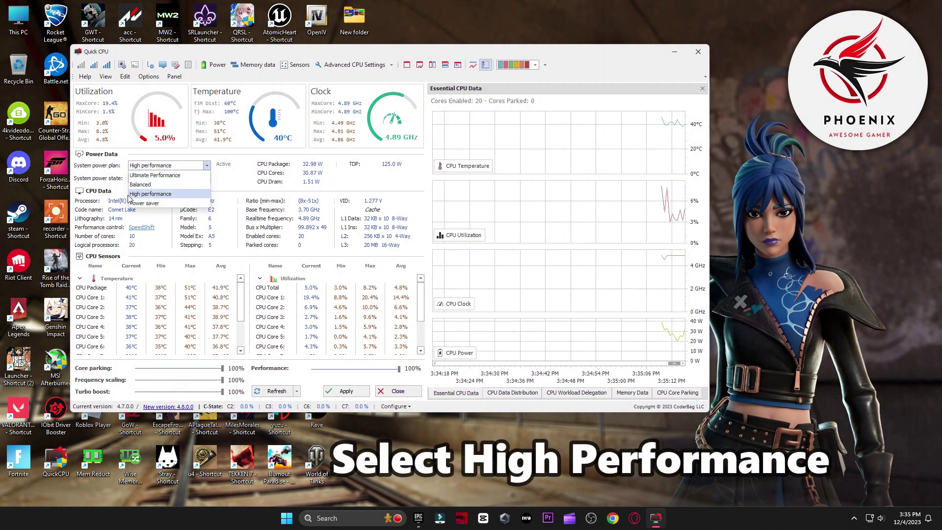
{"action": "left_click", "coordinate": [186, 194]}
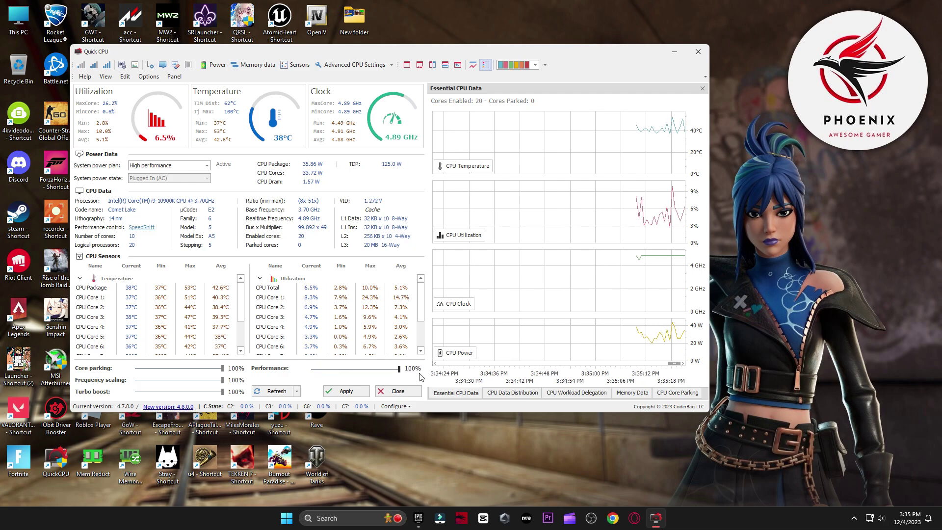
{"action": "key", "text": "Return"}
{"action": "left_click", "coordinate": [445, 259]}
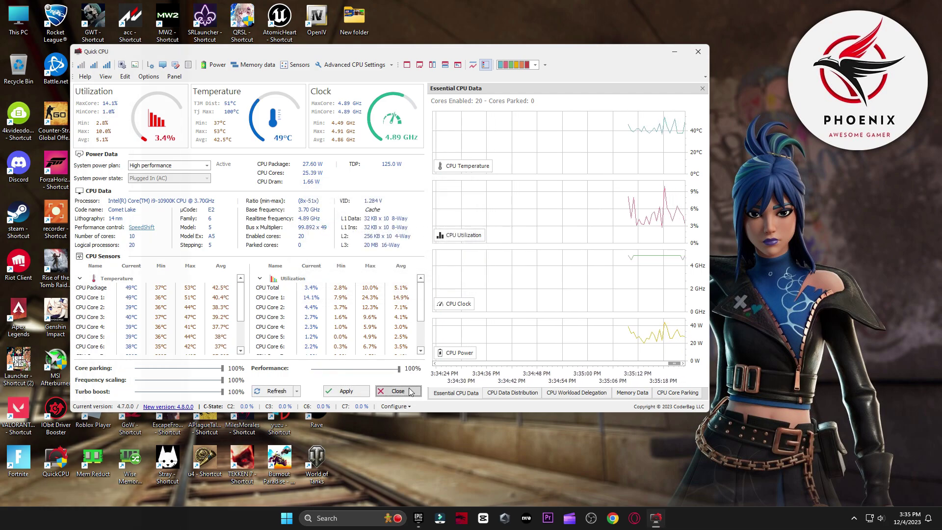
Step: Close Quick CPU, open the Windows power plan settings, check the selected and additional plans, and close Power Options
{"action": "left_click", "coordinate": [398, 391]}
{"action": "left_click", "coordinate": [343, 518]}
{"action": "type", "text": "power"}
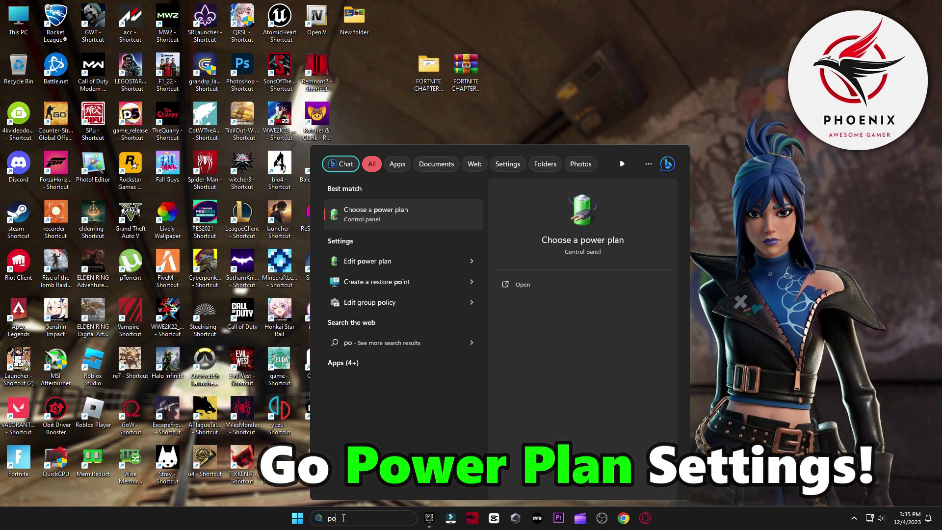
{"action": "left_click", "coordinate": [375, 211]}
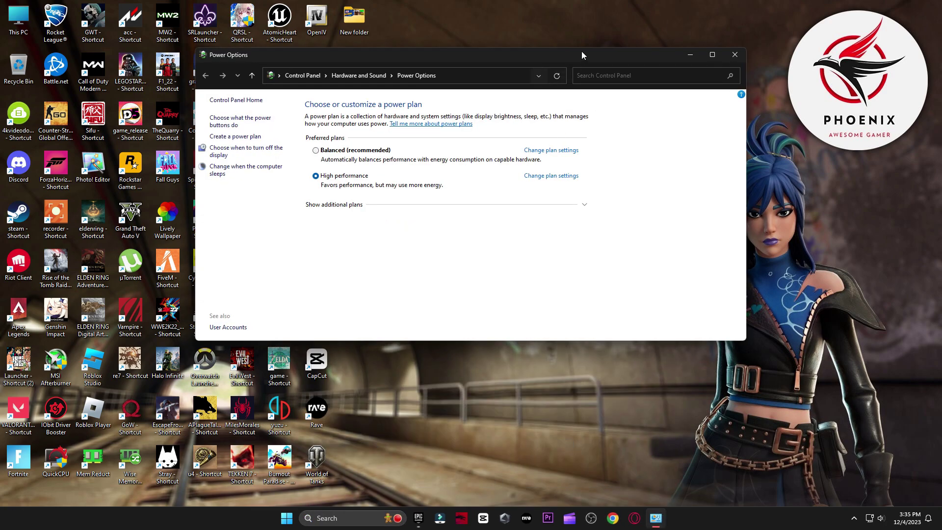
{"action": "left_click_drag", "start_coordinate": [582, 51], "coordinate": [517, 66]}
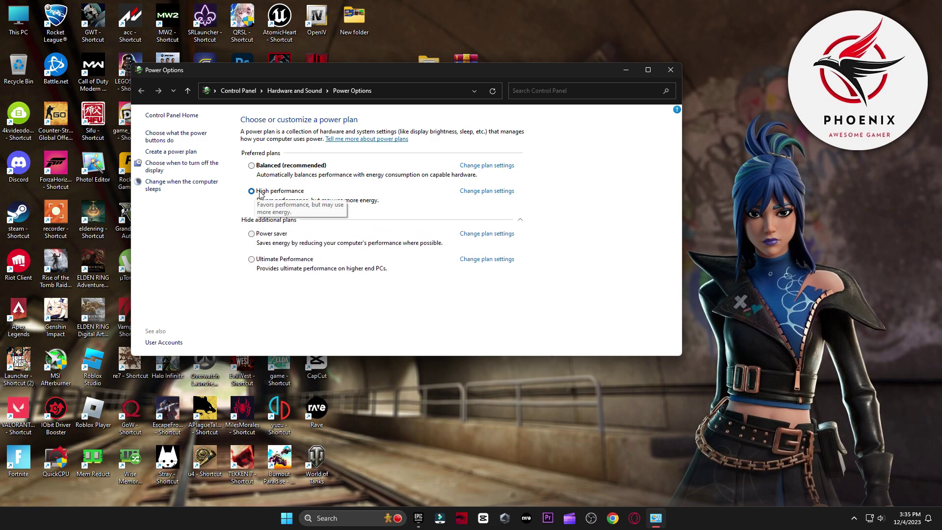
{"action": "left_click", "coordinate": [391, 221]}
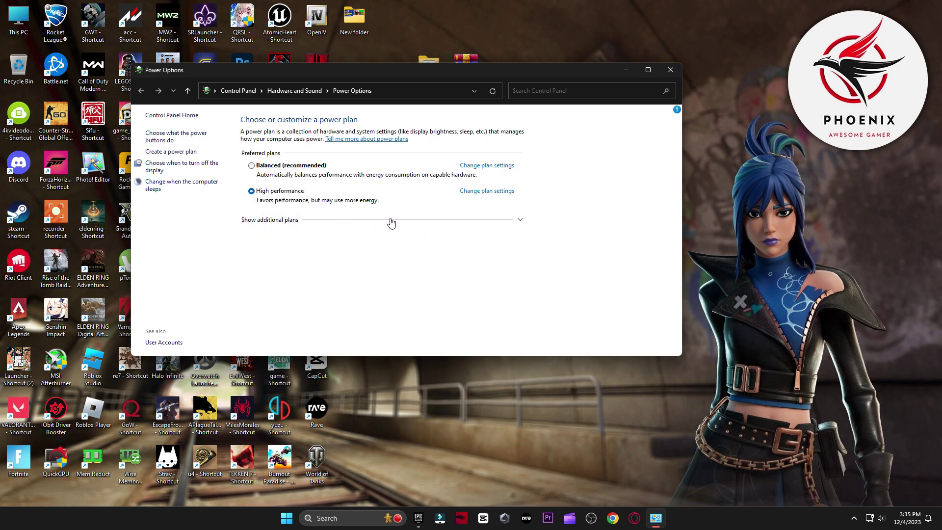
{"action": "left_click", "coordinate": [671, 69]}
Step: Run Timer Resolution from the boost pack's 5 Latency folder, set the resolution to Maximum and minimize it so it keeps running
{"action": "double_click", "coordinate": [426, 74]}
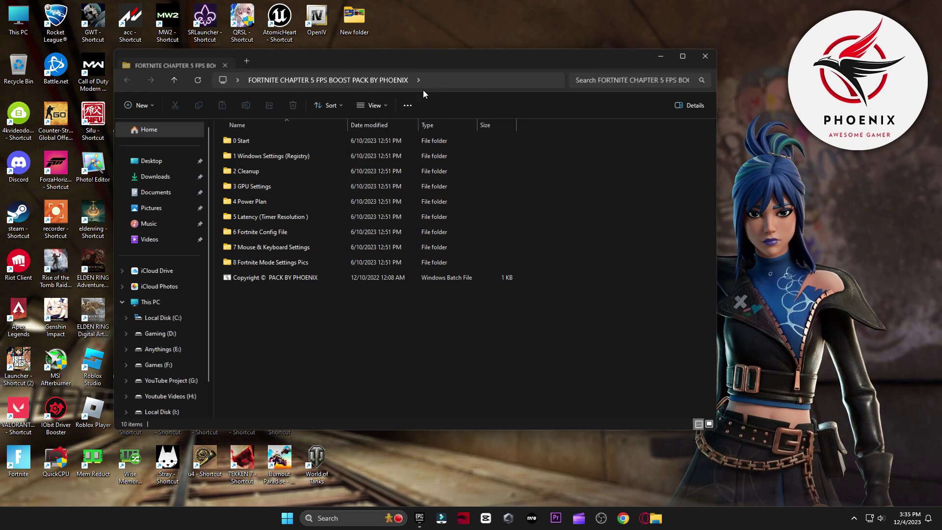
{"action": "double_click", "coordinate": [269, 217]}
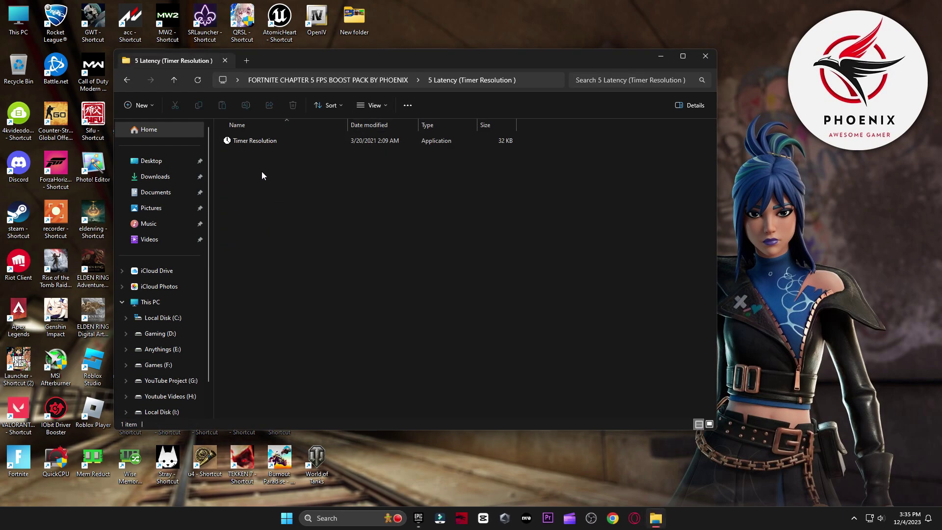
{"action": "double_click", "coordinate": [258, 141]}
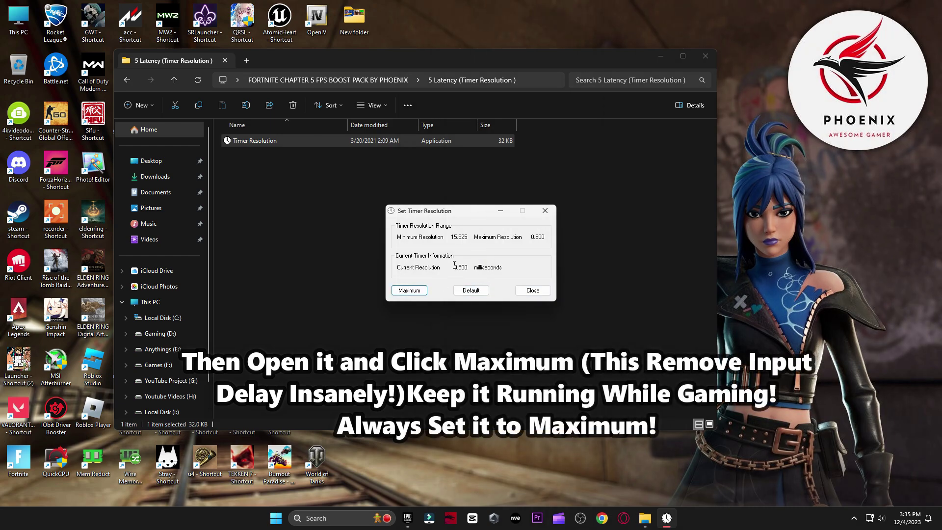
{"action": "left_click", "coordinate": [403, 291]}
{"action": "left_click", "coordinate": [500, 211]}
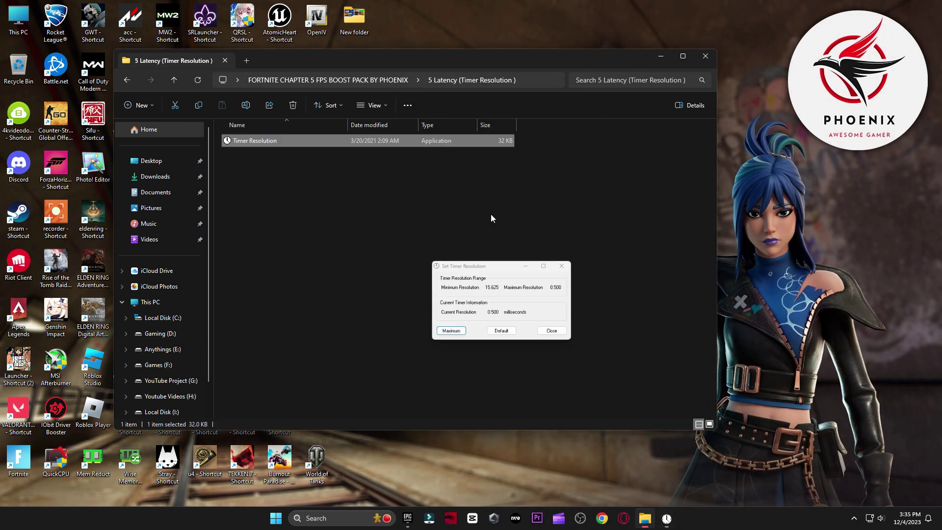
Step: Go to the boost pack's 6 Fortnite Config File folder and copy the GameUserSettings file
{"action": "left_click", "coordinate": [129, 82]}
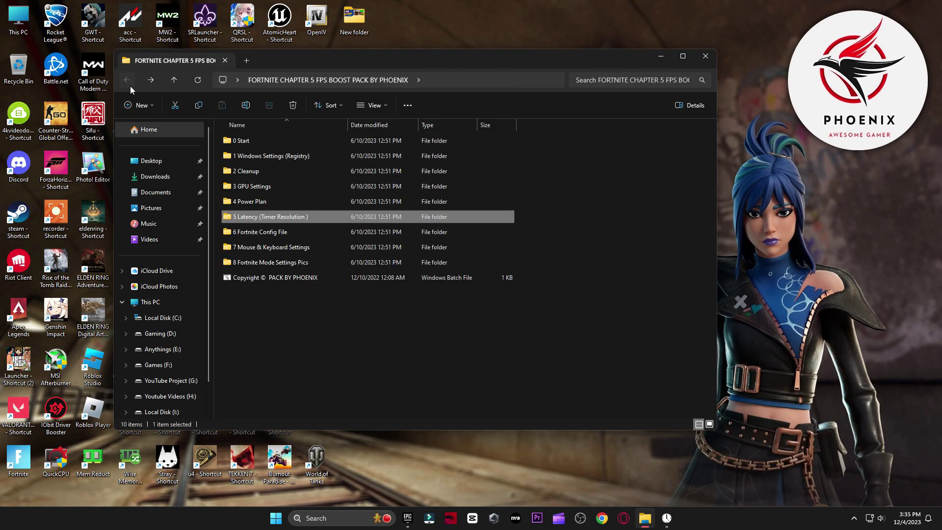
{"action": "double_click", "coordinate": [248, 232]}
{"action": "right_click", "coordinate": [243, 140]}
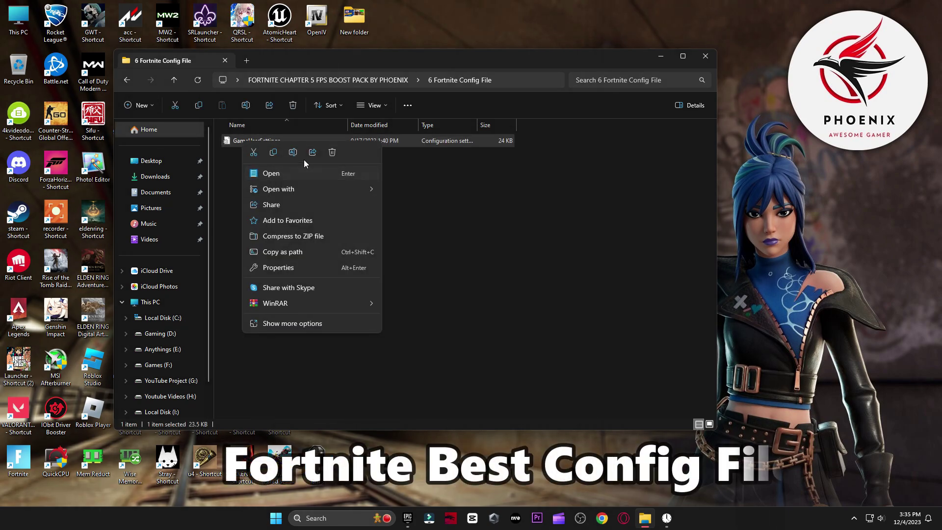
{"action": "left_click", "coordinate": [278, 170]}
Step: Open the Windows Run dialog and use it to open the appdata folder
{"action": "left_click", "coordinate": [310, 519]}
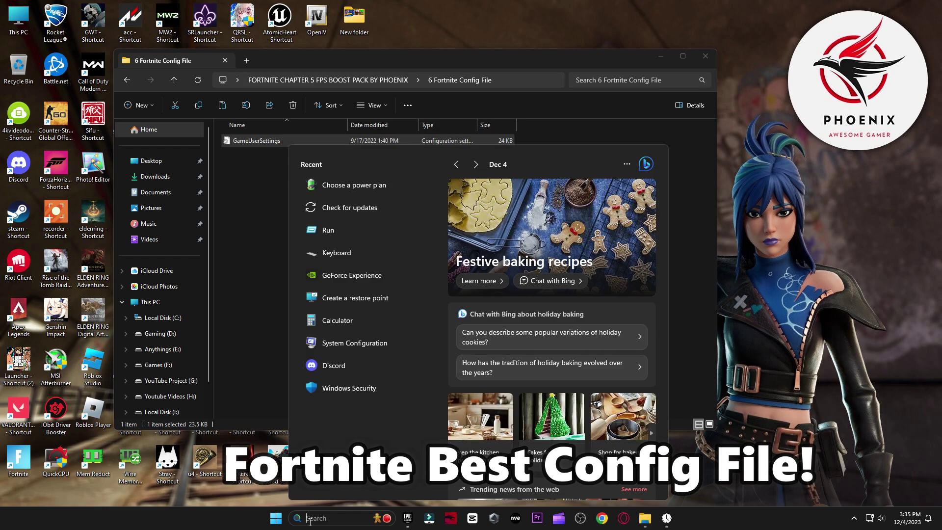
{"action": "type", "text": "run"}
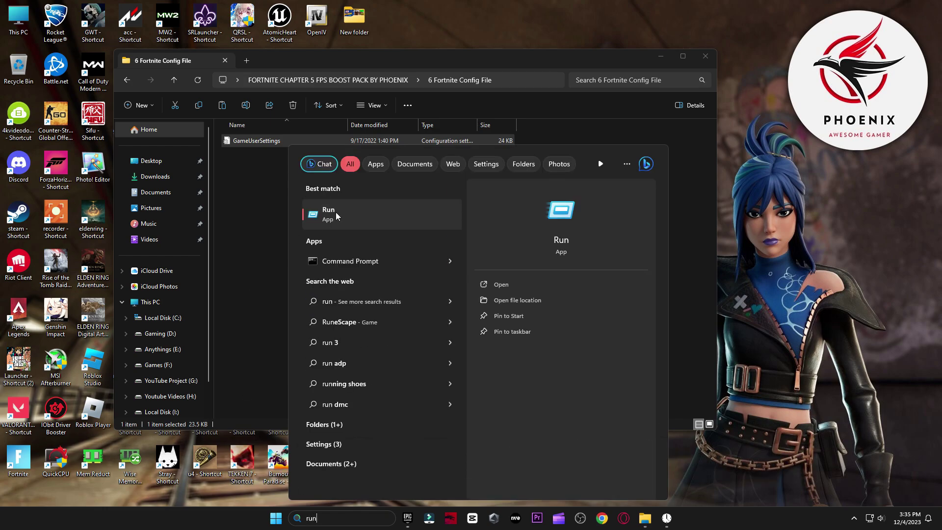
{"action": "left_click", "coordinate": [377, 206]}
{"action": "left_click_drag", "start_coordinate": [138, 398], "coordinate": [469, 178]}
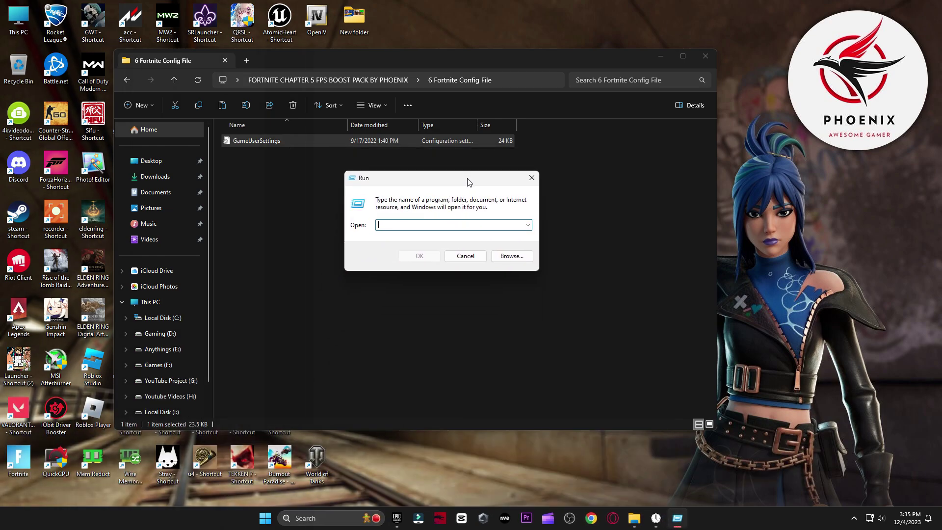
{"action": "type", "text": "appdata"}
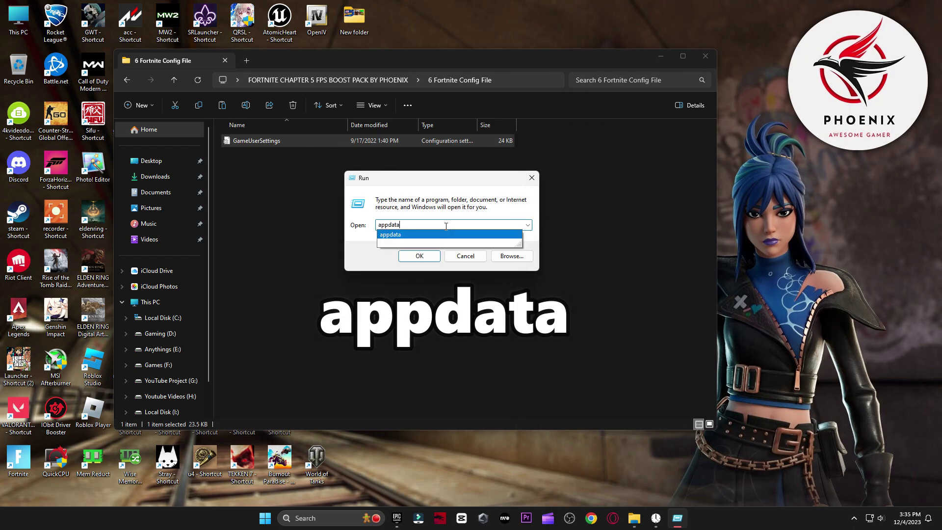
{"action": "double_click", "coordinate": [391, 224]}
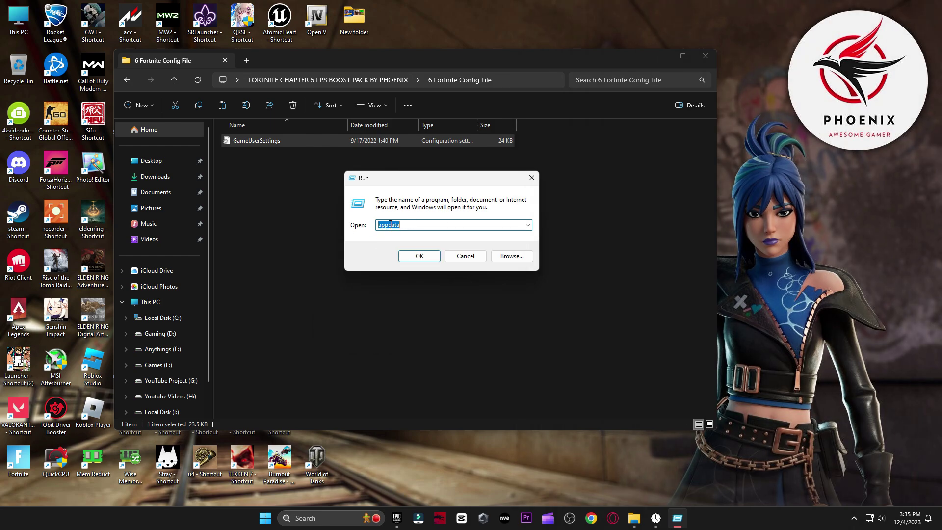
{"action": "left_click", "coordinate": [411, 258]}
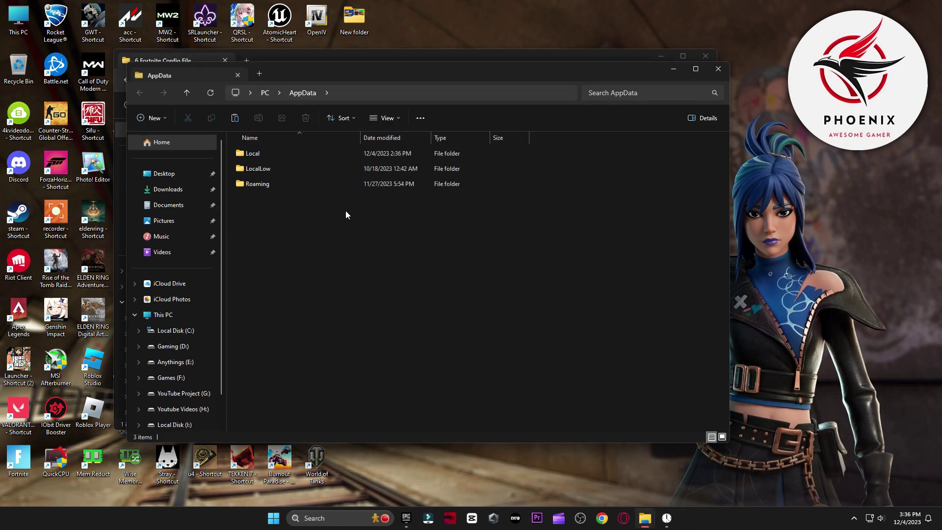
Step: Browse from AppData through Local, FortniteGame, Saved and Config to the WindowsClient folder
{"action": "double_click", "coordinate": [267, 155]}
{"action": "scroll", "coordinate": [267, 156], "scroll_direction": "down", "scroll_amount": 9}
{"action": "double_click", "coordinate": [298, 169]}
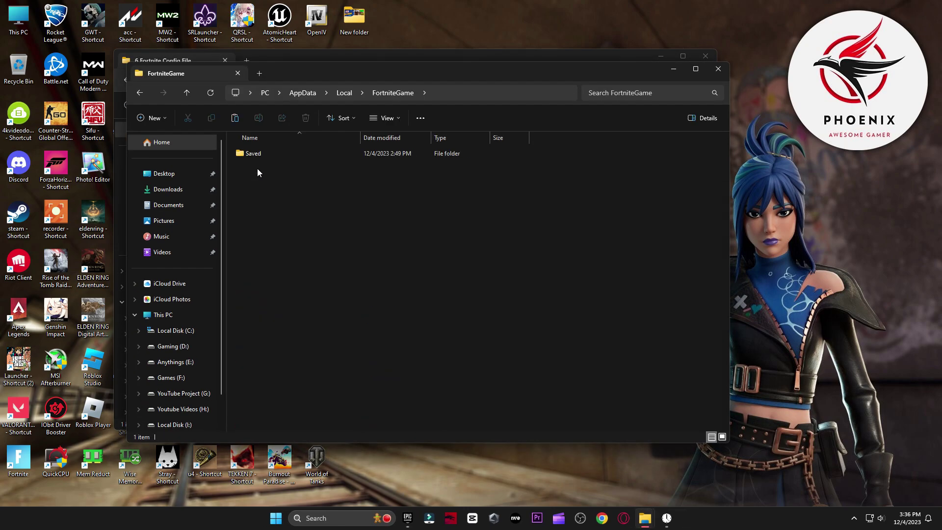
{"action": "double_click", "coordinate": [261, 153]}
{"action": "double_click", "coordinate": [263, 169]}
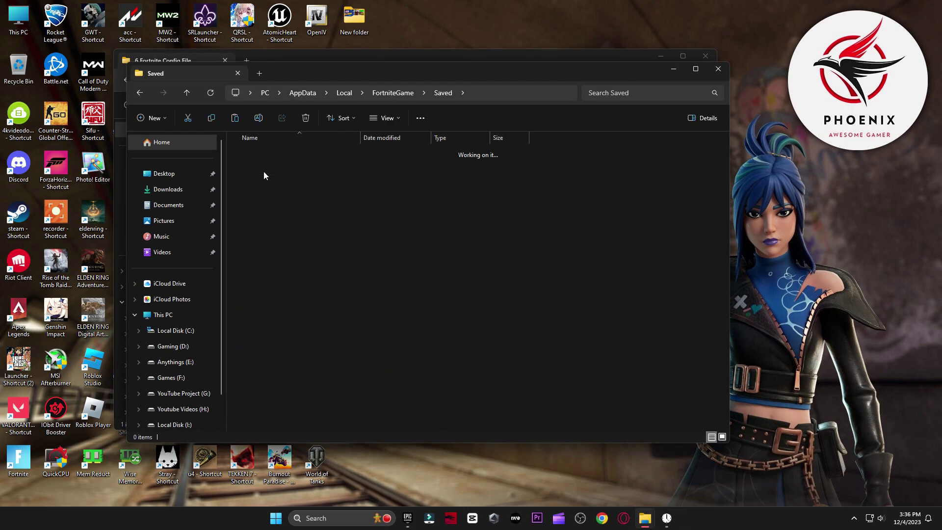
{"action": "double_click", "coordinate": [269, 168]}
Step: Replace the existing settings file in WindowsClient with the copied GameUserSettings file and close that folder window
{"action": "right_click", "coordinate": [272, 156]}
{"action": "left_click", "coordinate": [336, 165]}
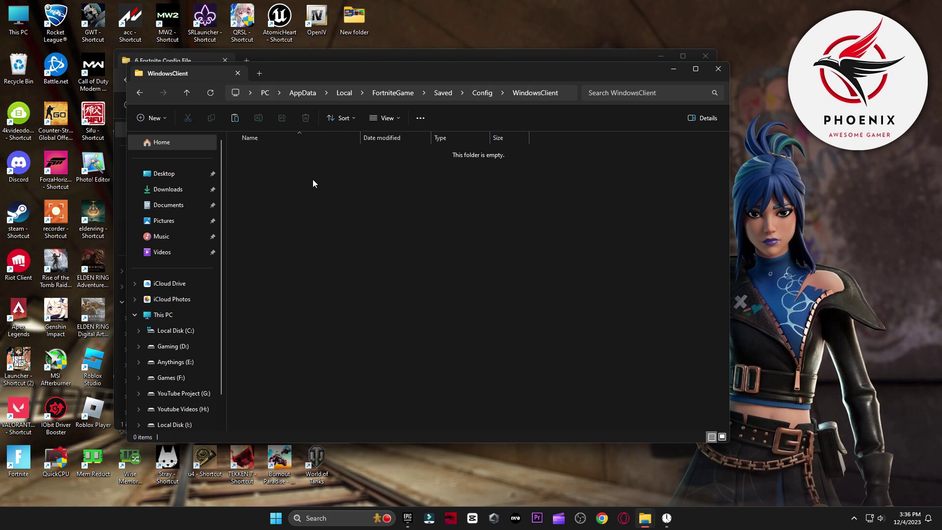
{"action": "key", "text": "ctrl+z"}
{"action": "key", "text": "ctrl+w"}
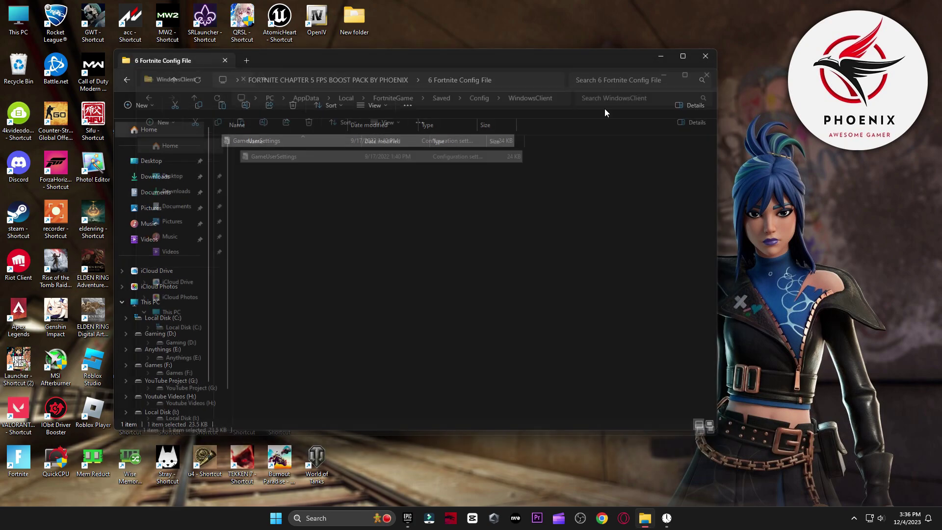
Step: Open M1 Mouse Acceleration from the 7 Mouse & Keyboard Settings folder and check the pointer options and button settings
{"action": "left_click", "coordinate": [127, 79]}
{"action": "double_click", "coordinate": [260, 248]}
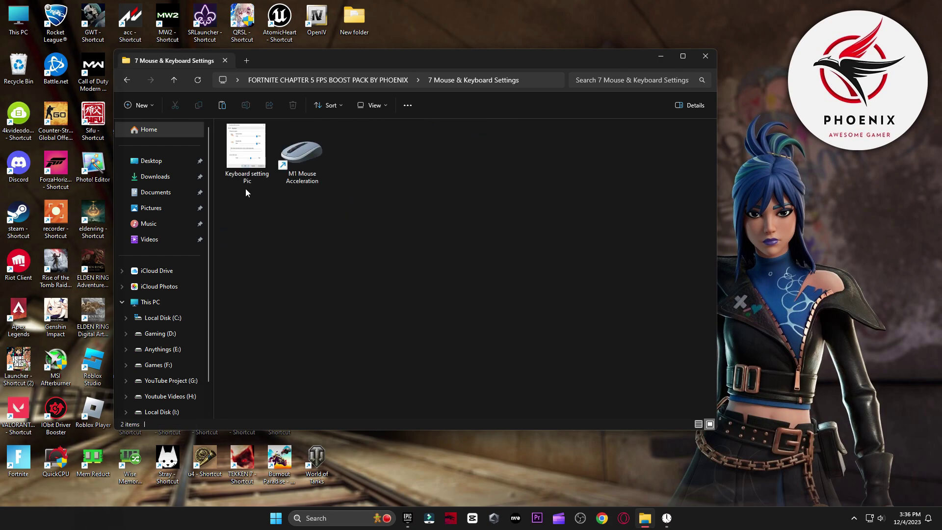
{"action": "double_click", "coordinate": [323, 150]}
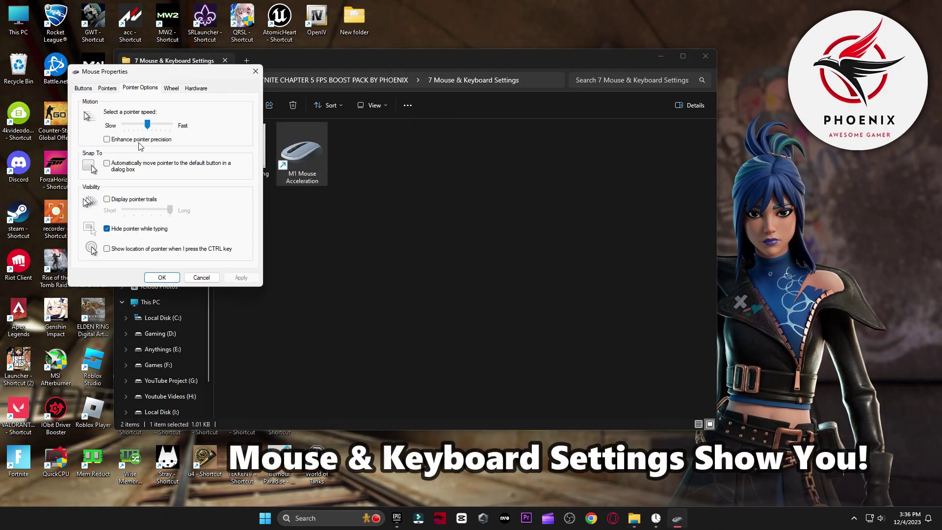
{"action": "left_click", "coordinate": [83, 88]}
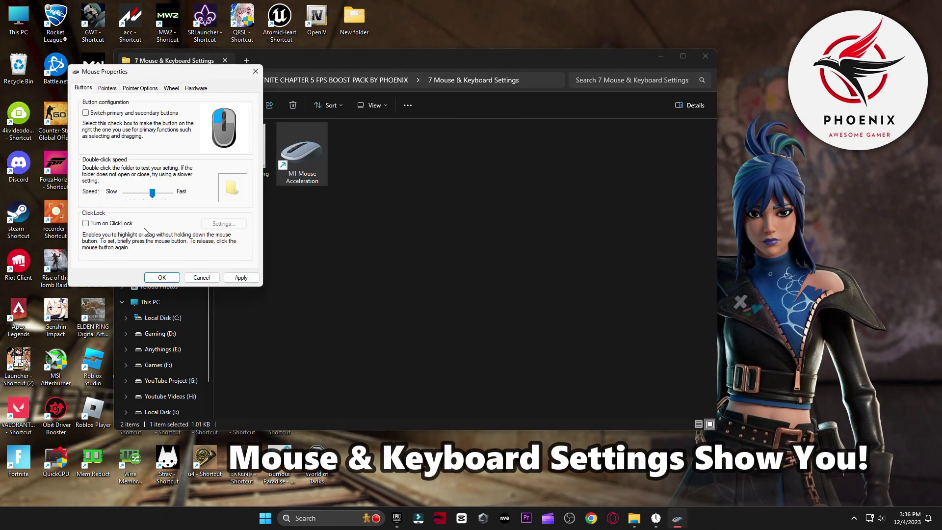
{"action": "left_click", "coordinate": [273, 196]}
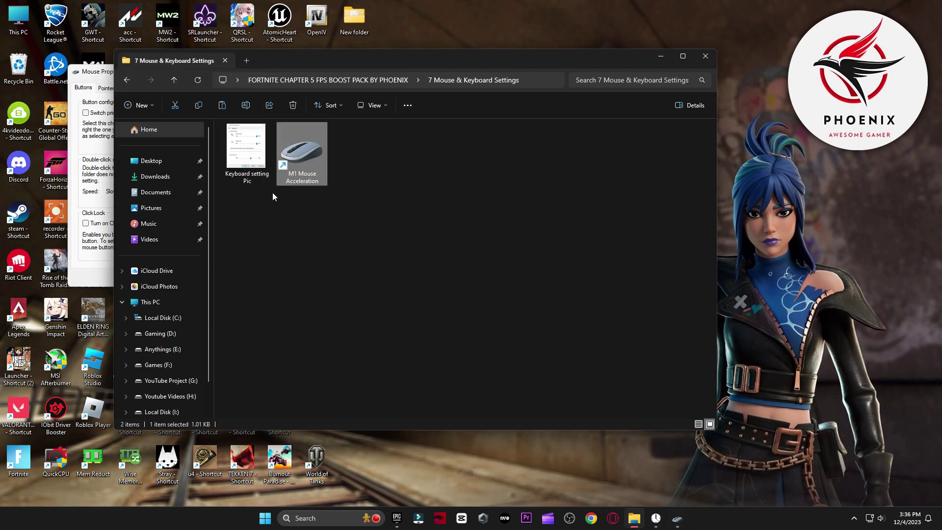
Step: Open the Keyboard setting Pic, compare it side by side with the Windows Keyboard Properties, and close both
{"action": "double_click", "coordinate": [257, 162]}
{"action": "left_click", "coordinate": [333, 516]}
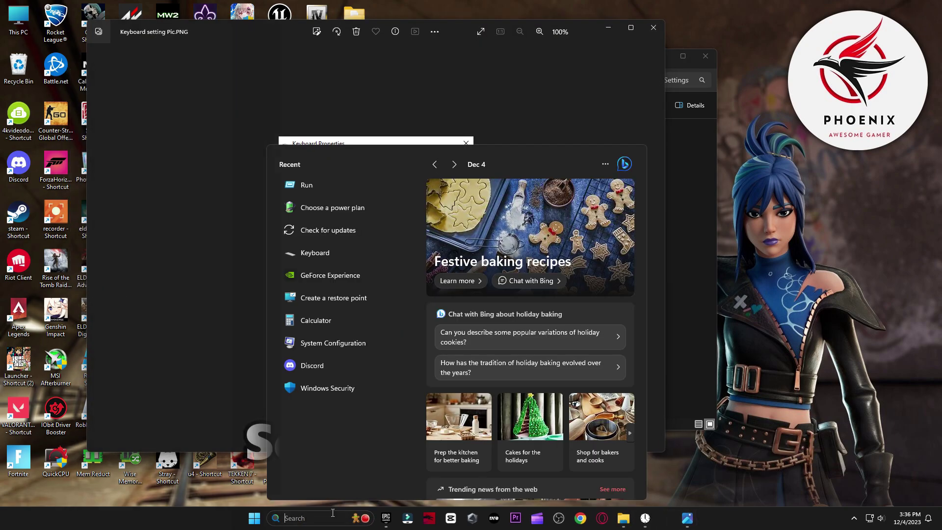
{"action": "type", "text": "keyb"}
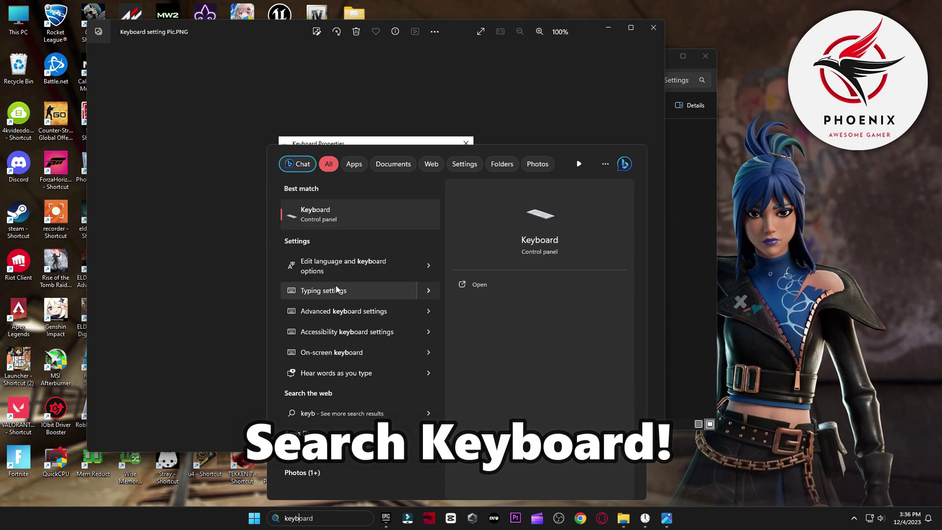
{"action": "left_click", "coordinate": [339, 219]}
{"action": "left_click_drag", "start_coordinate": [212, 85], "coordinate": [607, 152]}
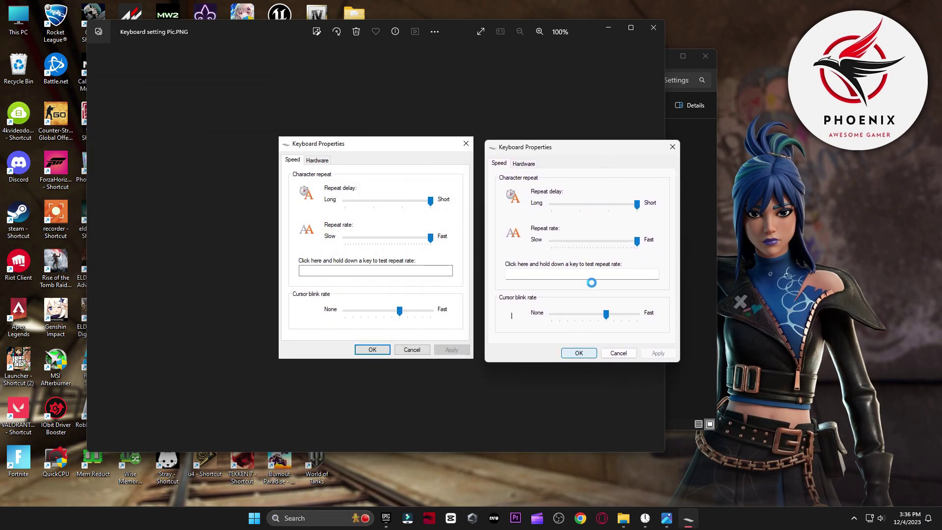
{"action": "left_click", "coordinate": [653, 28]}
{"action": "key", "text": "Escape"}
Step: Go to the boost pack's 8 Fortnite Mode Settings Pics folder and enlarge its folder icons
{"action": "left_click", "coordinate": [125, 81]}
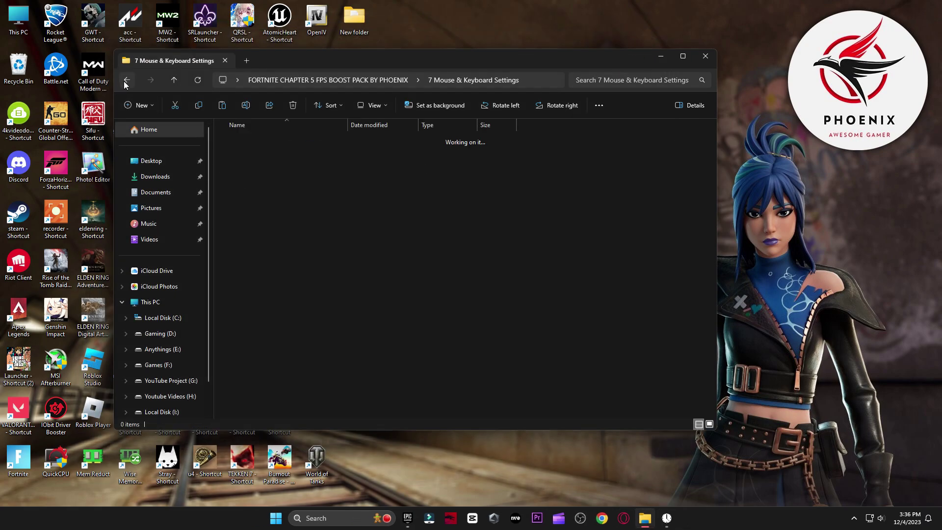
{"action": "double_click", "coordinate": [267, 263]}
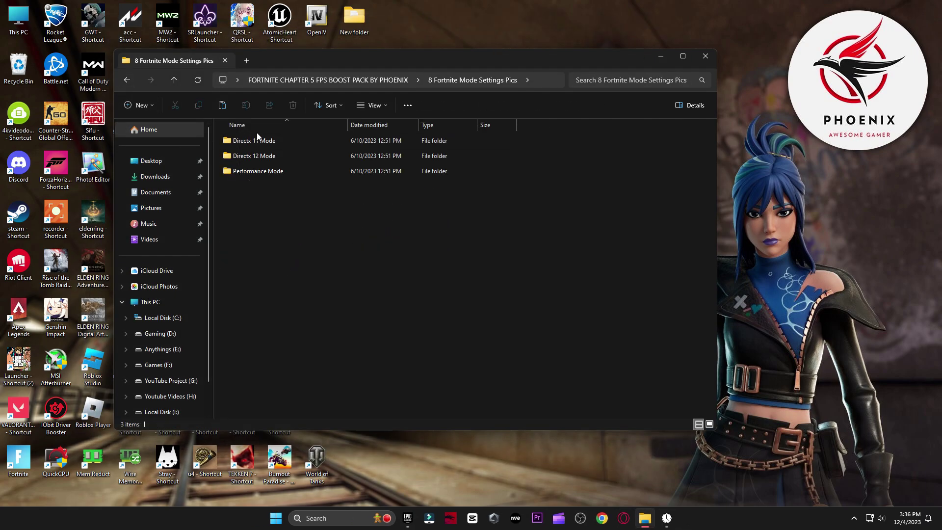
{"action": "right_click", "coordinate": [266, 211]}
{"action": "mouse_move", "coordinate": [361, 242]}
{"action": "left_click", "coordinate": [413, 240]}
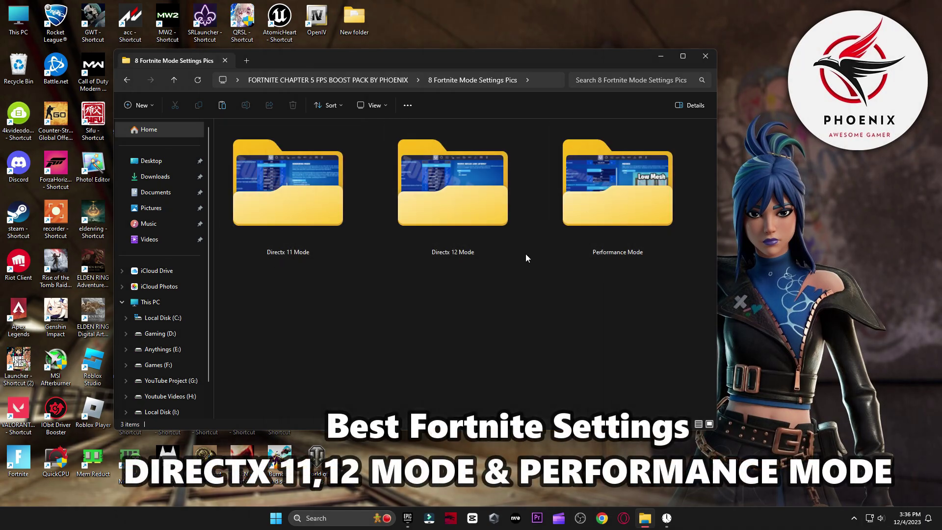
Step: View both Fortnite video settings pictures in the Directx 11 Mode folder, close the viewer and return to the mode folders
{"action": "double_click", "coordinate": [264, 188]}
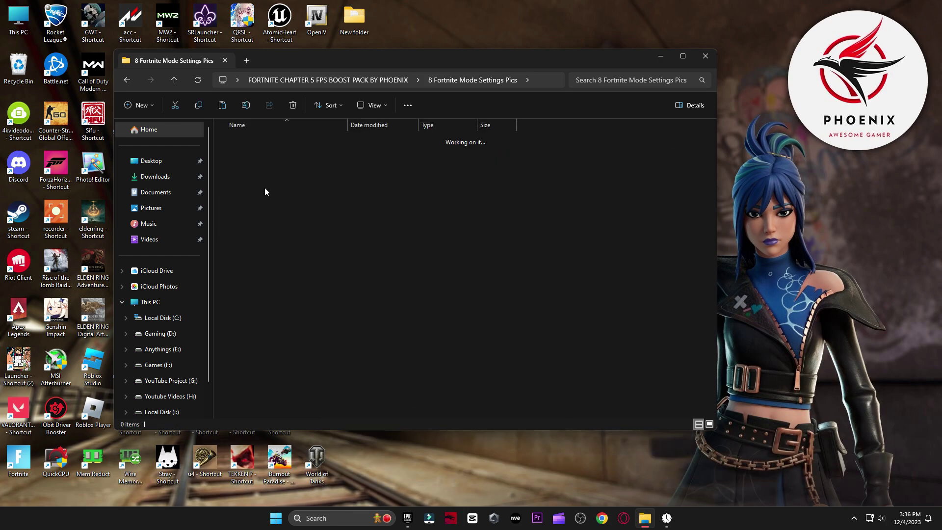
{"action": "double_click", "coordinate": [262, 182]}
{"action": "key", "text": "Right"}
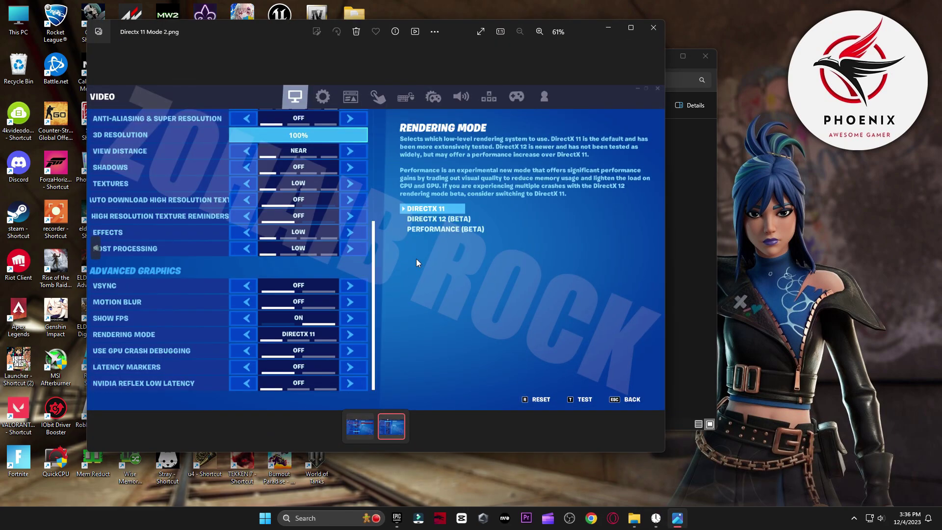
{"action": "left_click", "coordinate": [646, 28]}
{"action": "key", "text": "alt+Left"}
Step: View both Fortnite video settings pictures in the Directx 12 Mode folder, close the viewer and return to the mode folders
{"action": "double_click", "coordinate": [432, 194]}
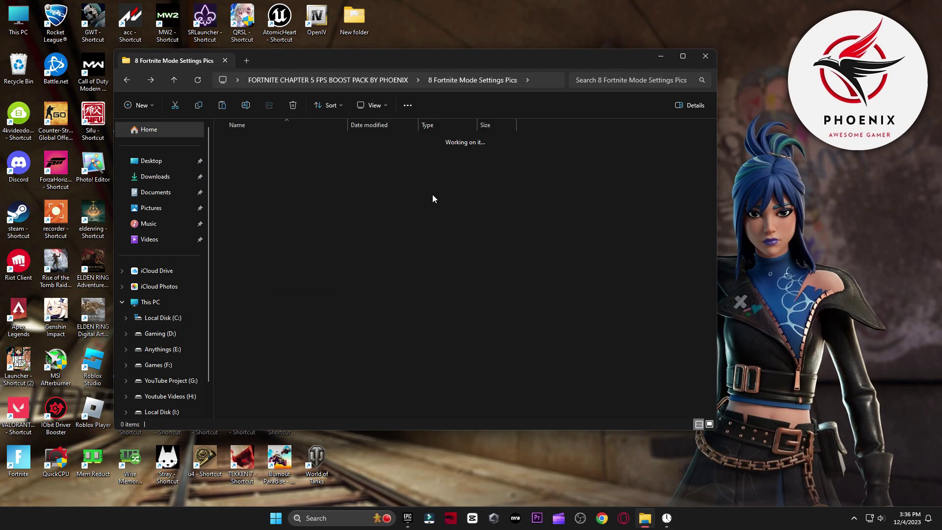
{"action": "double_click", "coordinate": [250, 154]}
{"action": "key", "text": "Right"}
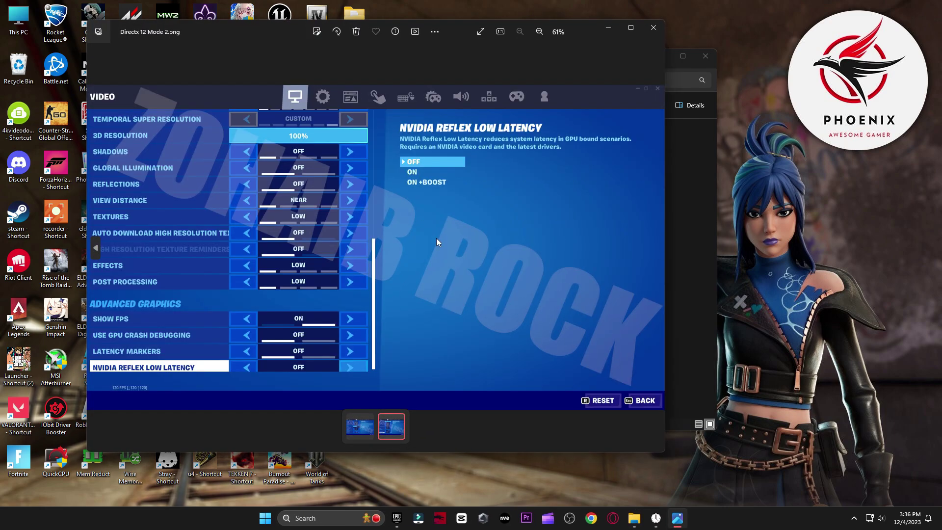
{"action": "left_click", "coordinate": [651, 29]}
{"action": "key", "text": "alt+Left"}
Step: View the three Fortnite settings pictures in the Performance Mode folder, ending with Low Meshes, and close the viewer and the folder window
{"action": "double_click", "coordinate": [594, 204]}
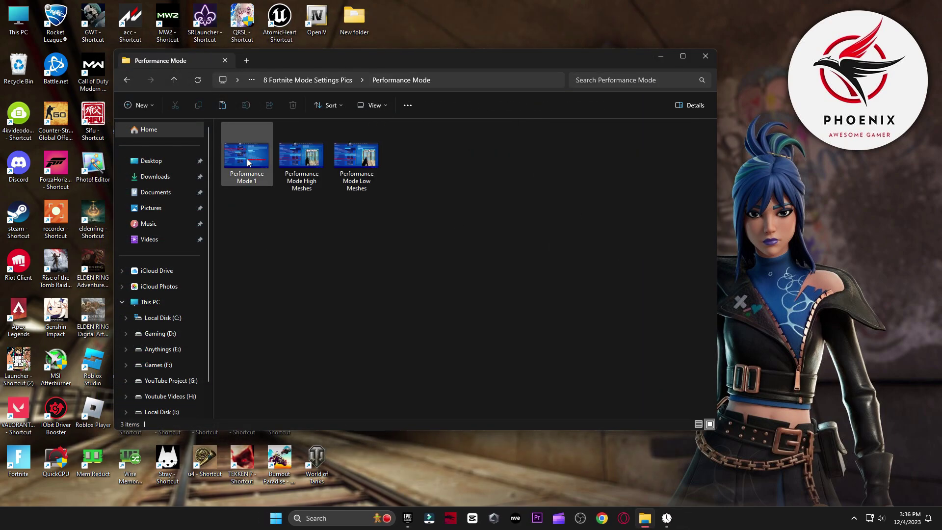
{"action": "double_click", "coordinate": [247, 158]}
{"action": "key", "text": "Right"}
{"action": "key", "text": "Right"}
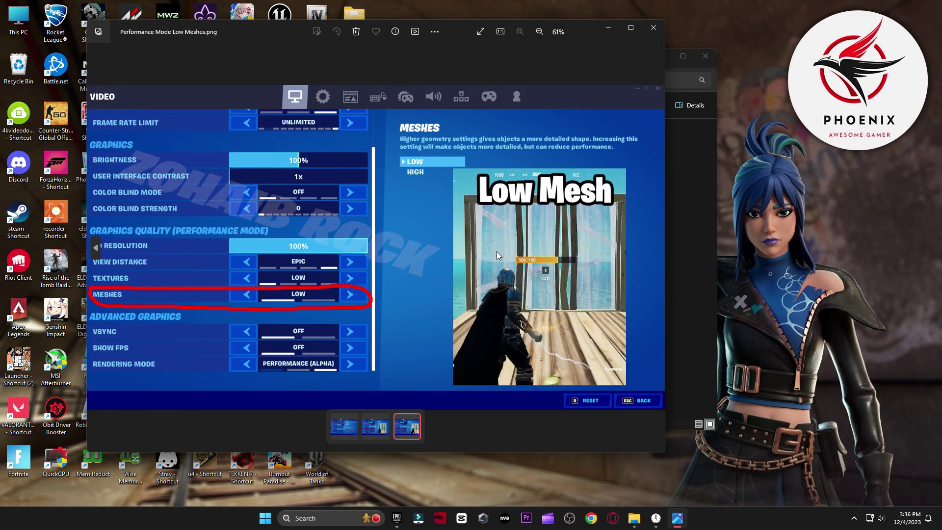
{"action": "left_click", "coordinate": [652, 28]}
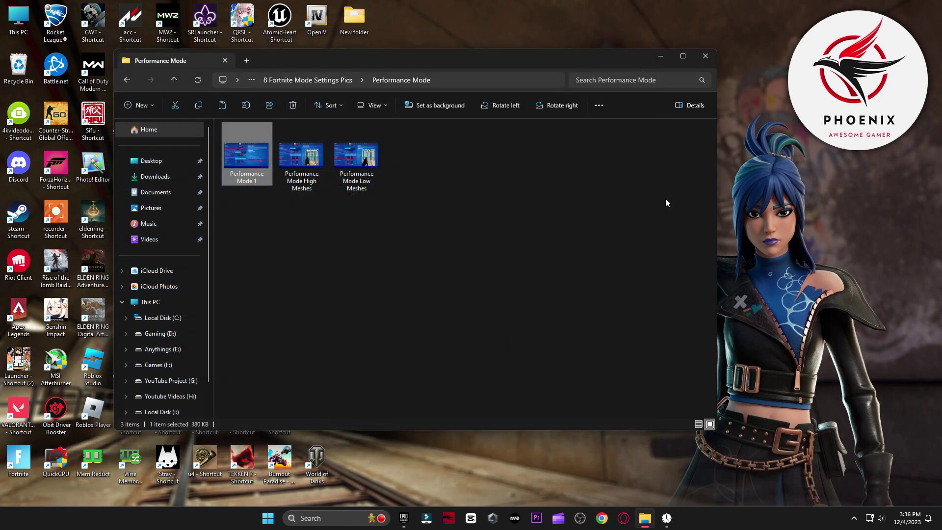
{"action": "left_click", "coordinate": [706, 57]}
Step: Open Windows Settings and go through the Game Mode page under Gaming to the Graphics settings for apps
{"action": "key", "text": "super"}
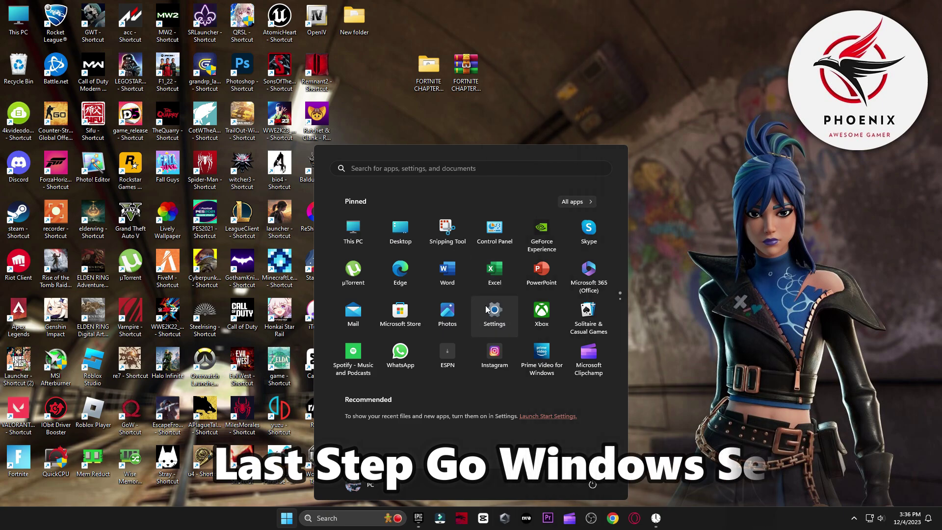
{"action": "left_click", "coordinate": [496, 329]}
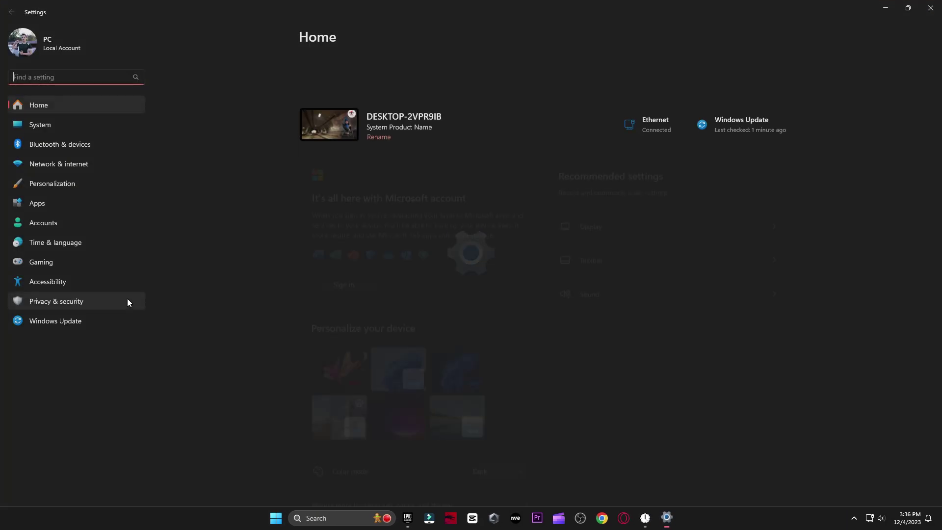
{"action": "left_click", "coordinate": [49, 266]}
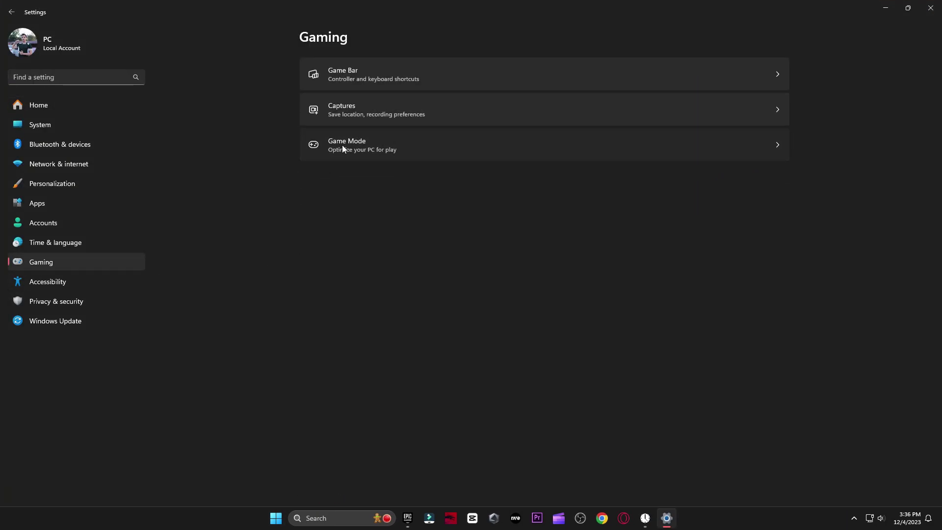
{"action": "left_click", "coordinate": [342, 145]}
{"action": "left_click", "coordinate": [361, 146]}
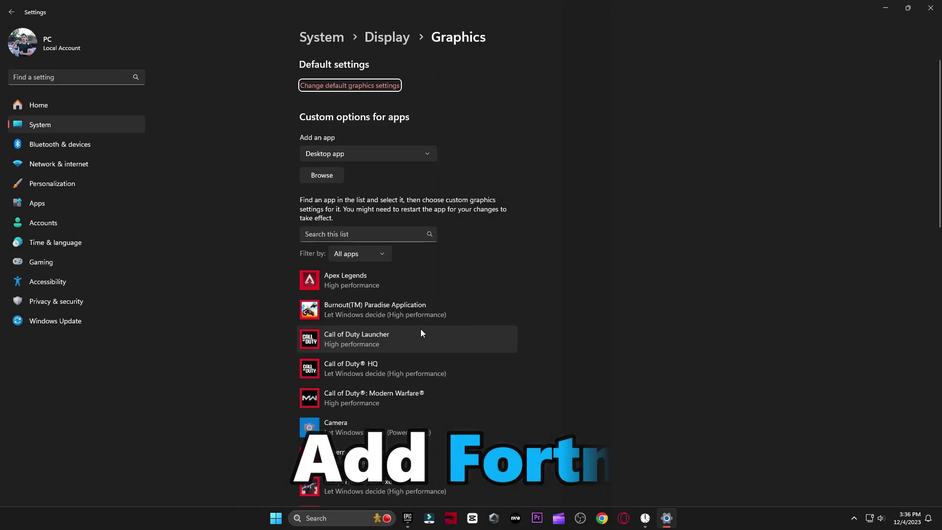
Step: Remove the existing Fortnite entry from the custom graphics options app list
{"action": "scroll", "coordinate": [508, 361], "scroll_direction": "down", "scroll_amount": 5}
{"action": "left_click", "coordinate": [361, 308]}
{"action": "left_click", "coordinate": [493, 362]}
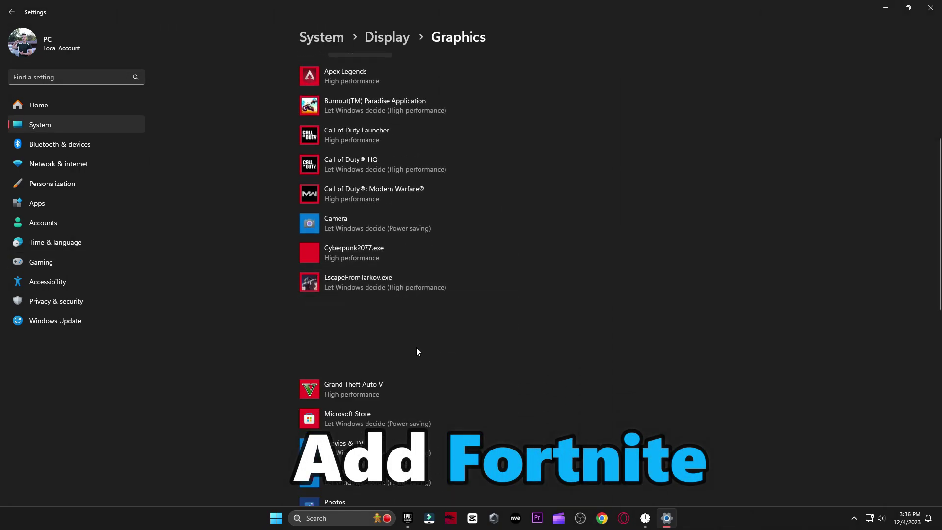
Step: Add FortniteClient-Win64-Shipping from I:\Games\Fortnite\FortniteGame\Binaries\Win64 as a desktop app with custom graphics options
{"action": "scroll", "coordinate": [416, 348], "scroll_direction": "up", "scroll_amount": 4}
{"action": "left_click", "coordinate": [321, 175]}
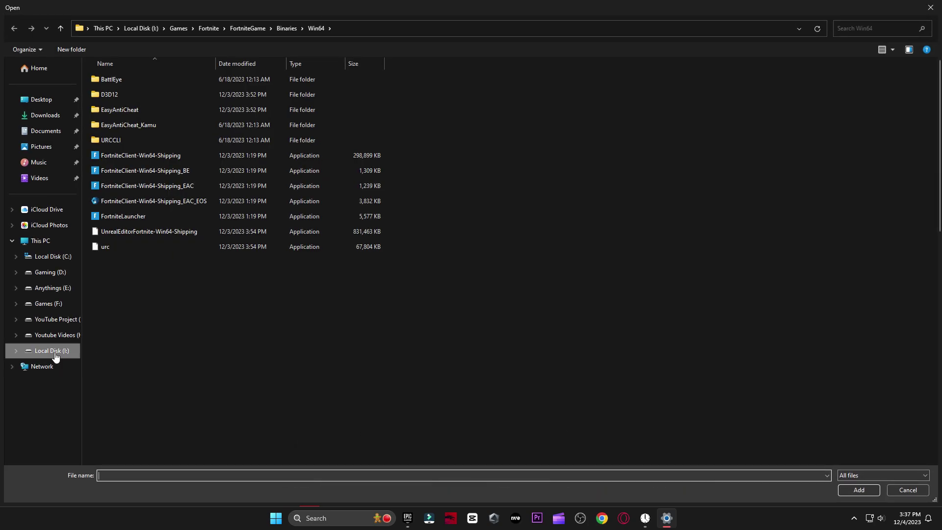
{"action": "left_click", "coordinate": [52, 352]}
{"action": "double_click", "coordinate": [125, 108]}
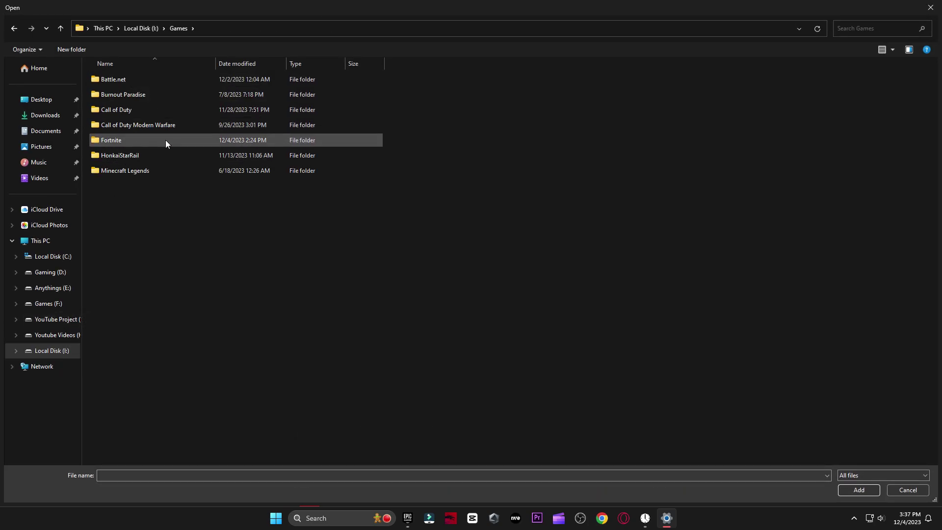
{"action": "double_click", "coordinate": [122, 142]}
{"action": "double_click", "coordinate": [129, 126]}
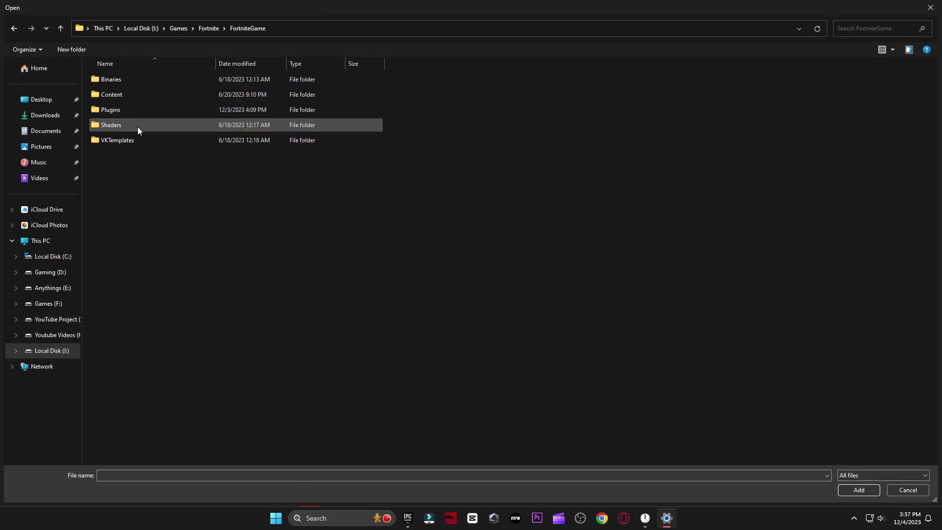
{"action": "double_click", "coordinate": [157, 80]}
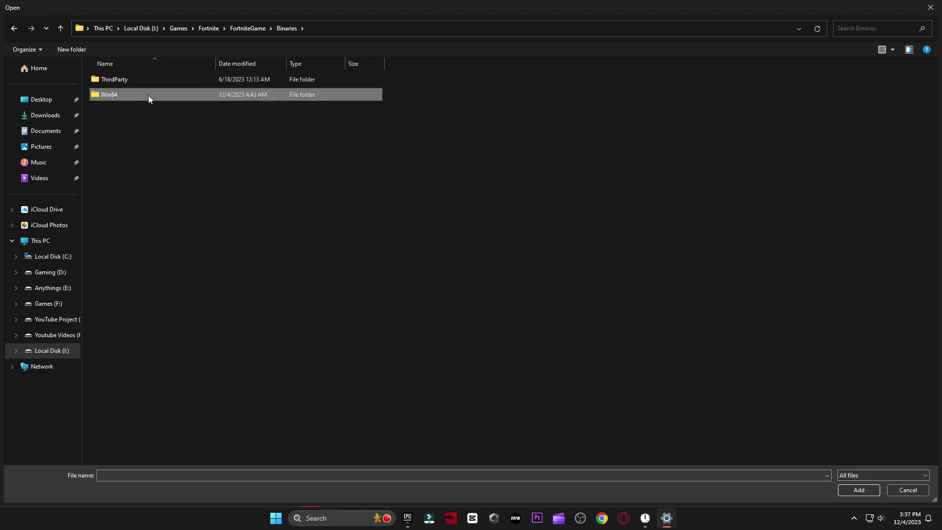
{"action": "double_click", "coordinate": [148, 95]}
{"action": "left_click", "coordinate": [139, 155]}
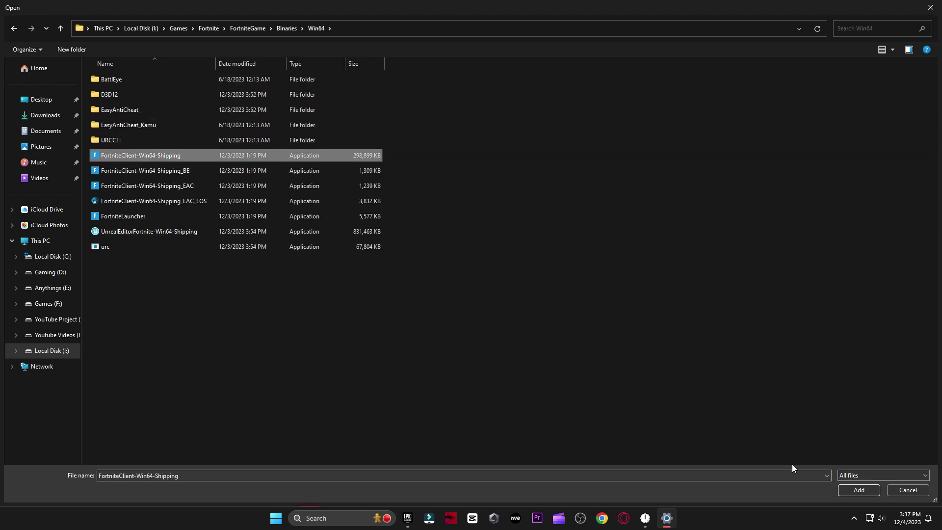
{"action": "left_click", "coordinate": [850, 490]}
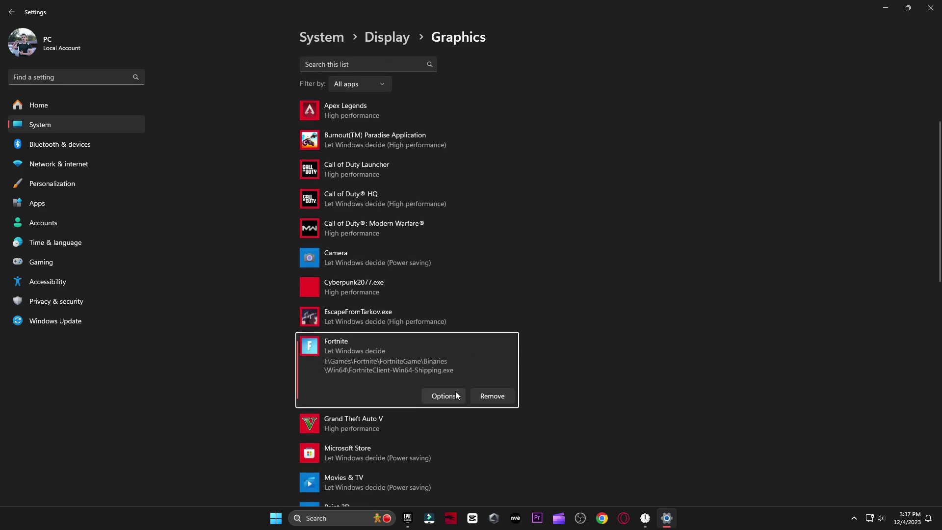
Step: Set Fortnite's graphics preference to High performance and save it
{"action": "left_click", "coordinate": [444, 396]}
{"action": "left_click", "coordinate": [416, 253]}
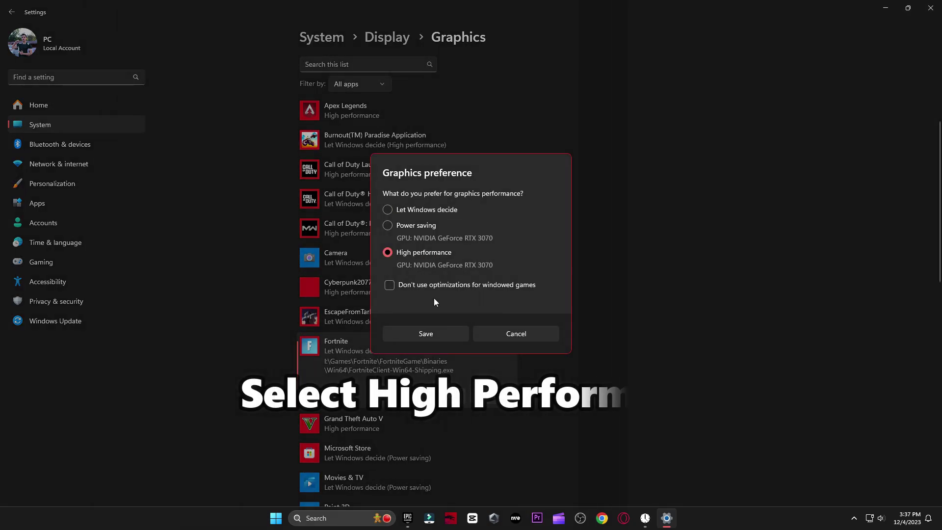
{"action": "left_click", "coordinate": [430, 332]}
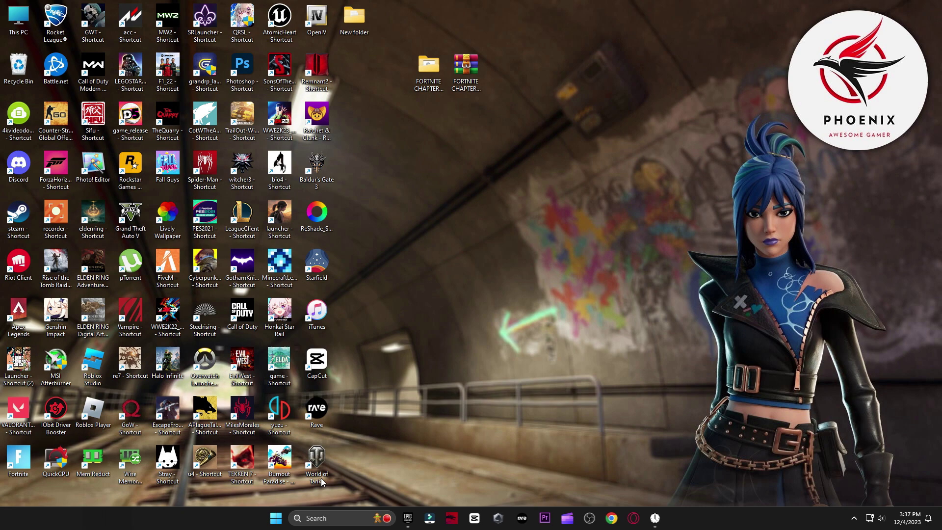
Step: Open the computer's power options for restarting Windows
{"action": "key", "text": "super"}
{"action": "left_click", "coordinate": [593, 484]}
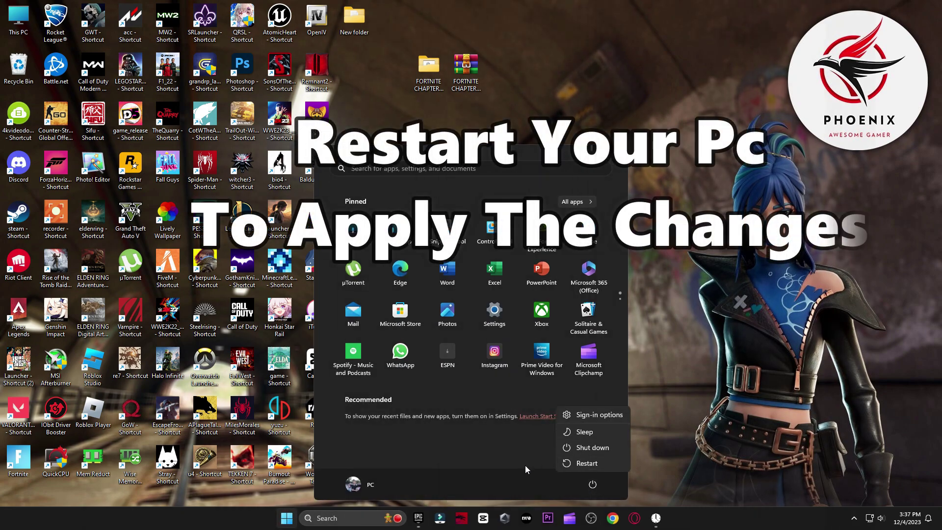